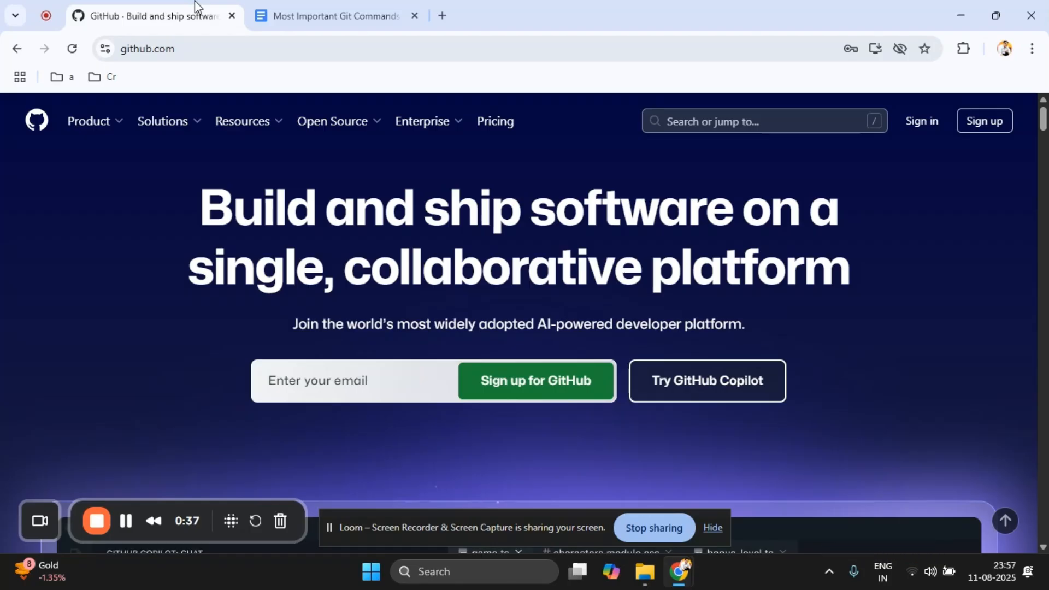
Step: Go to the account sign-up form, and from there sign in to the existing GitHub account with the prefilled credentials
{"action": "left_click", "coordinate": [997, 123]}
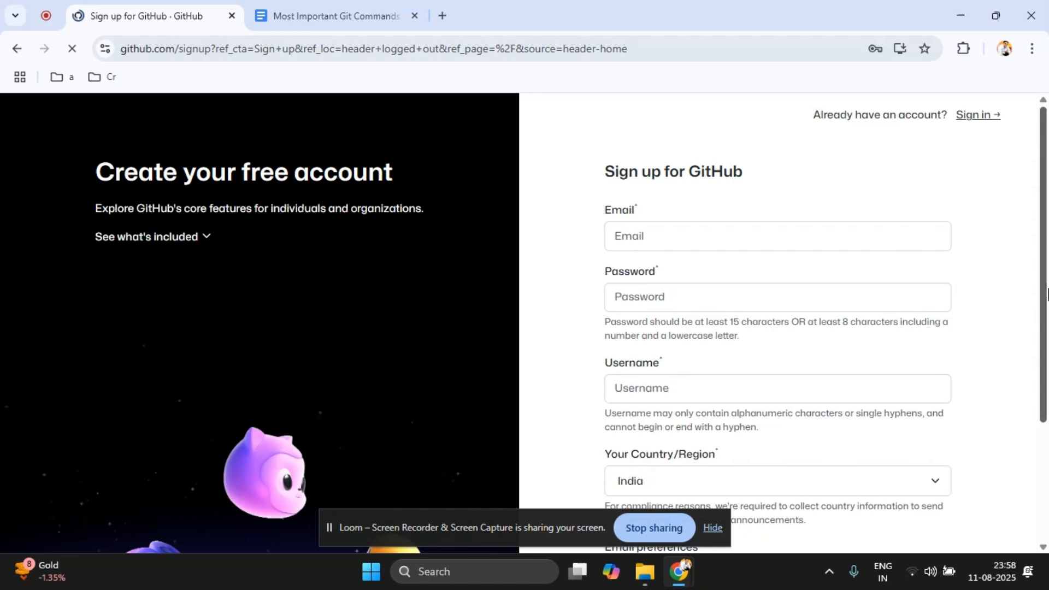
{"action": "scroll", "coordinate": [1045, 416], "scroll_direction": "down", "scroll_amount": 3}
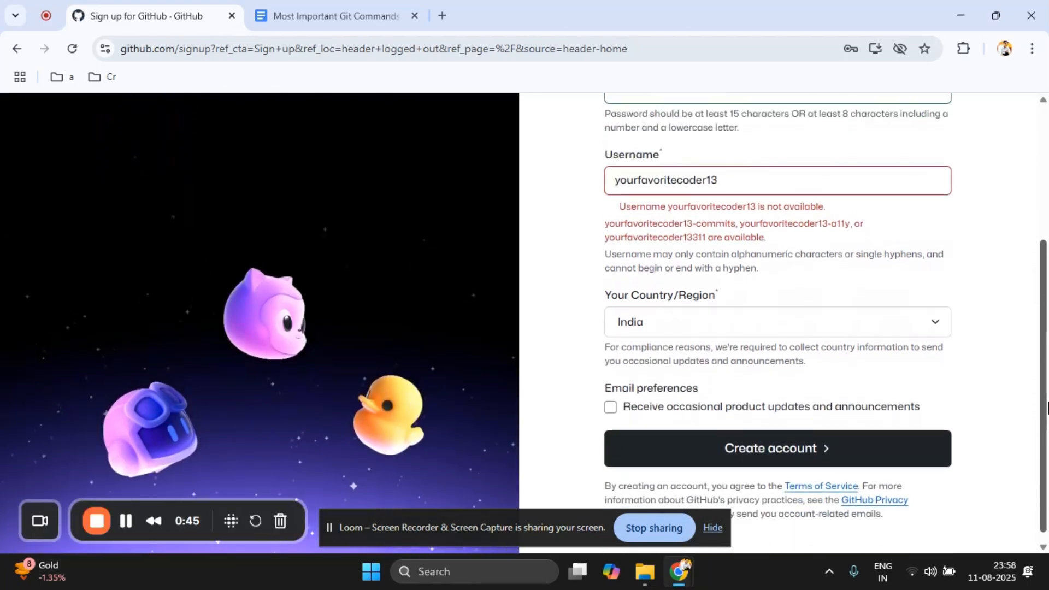
{"action": "left_click", "coordinate": [713, 530]}
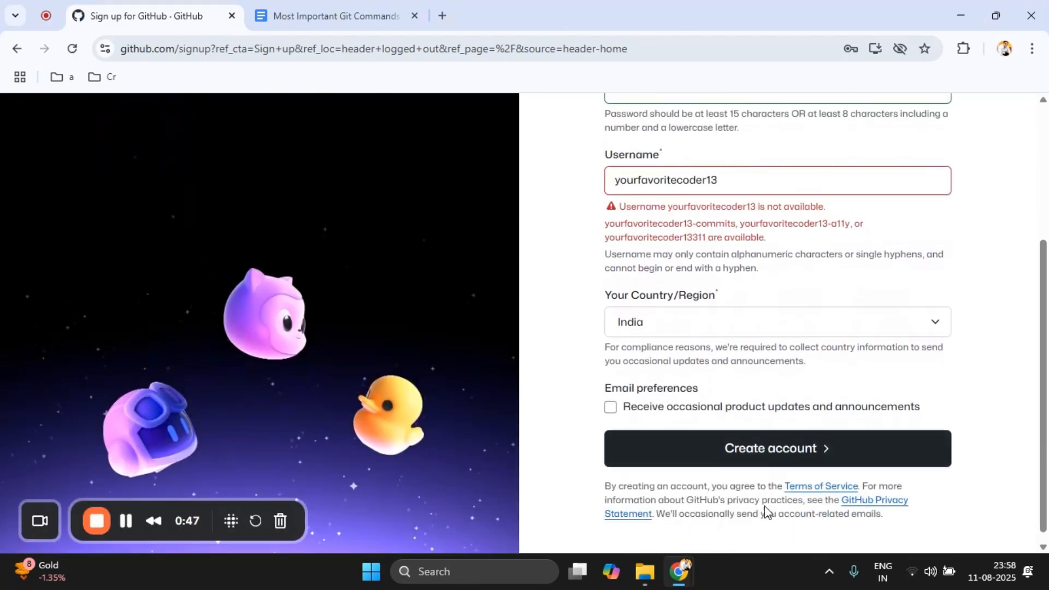
{"action": "scroll", "coordinate": [1019, 179], "scroll_direction": "up", "scroll_amount": 4}
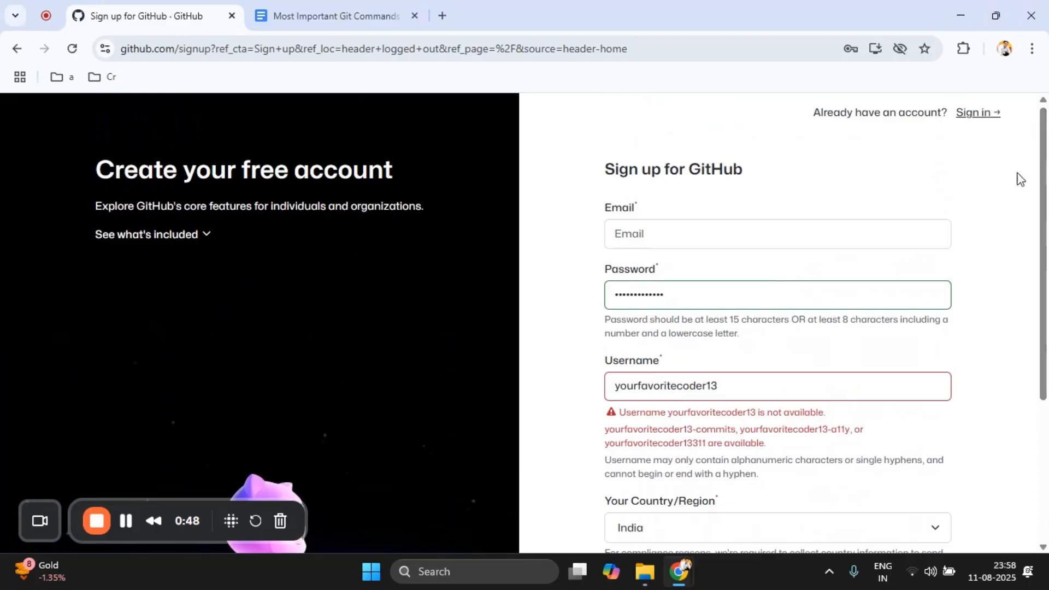
{"action": "left_click", "coordinate": [963, 113]}
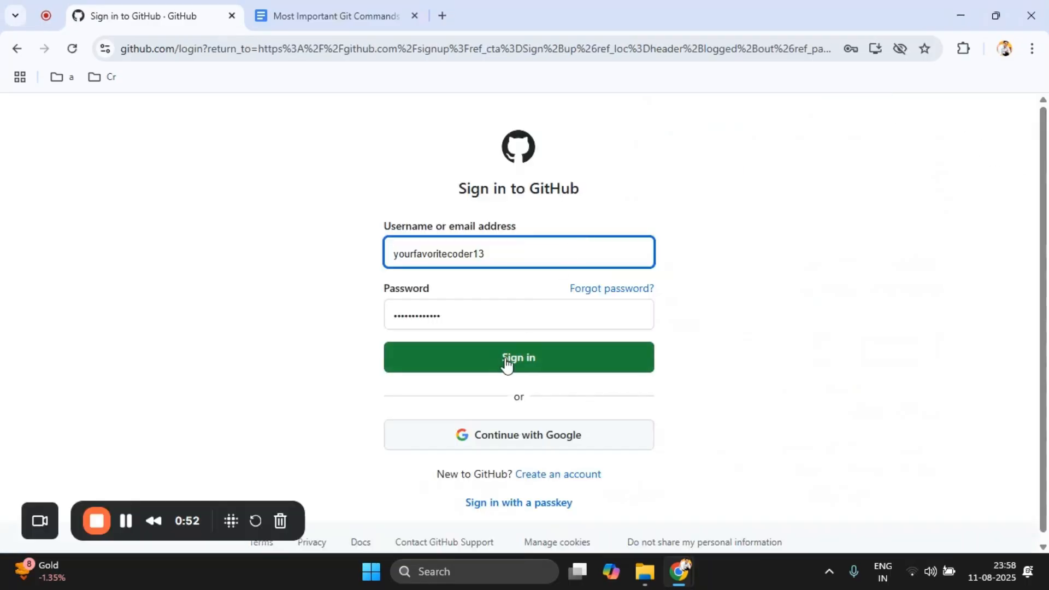
{"action": "left_click", "coordinate": [505, 358]}
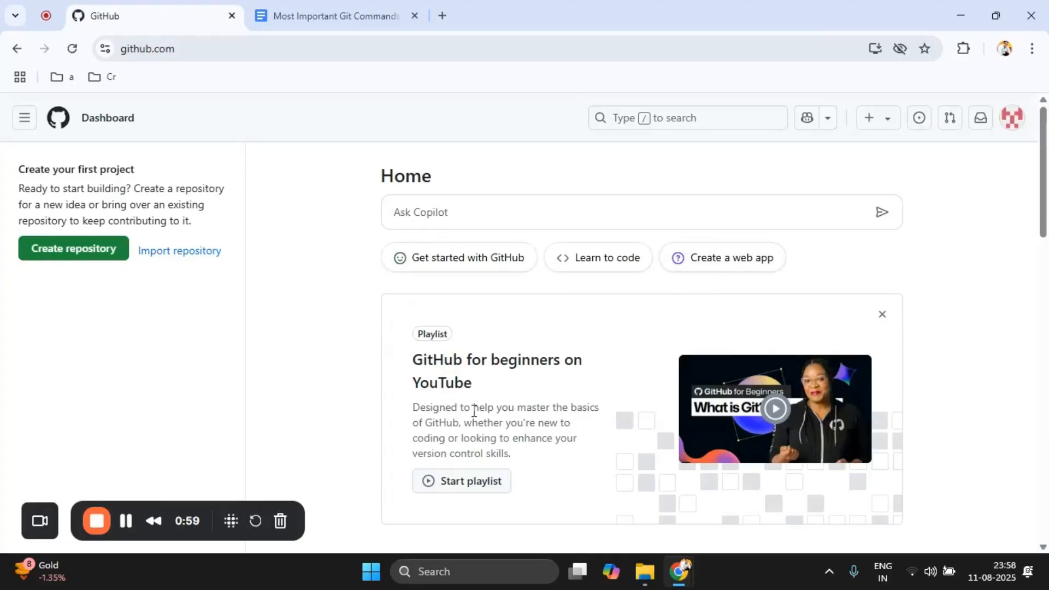
Step: Start a new repository named first-repository-1 with the description "this a first repository"
{"action": "left_click", "coordinate": [77, 257]}
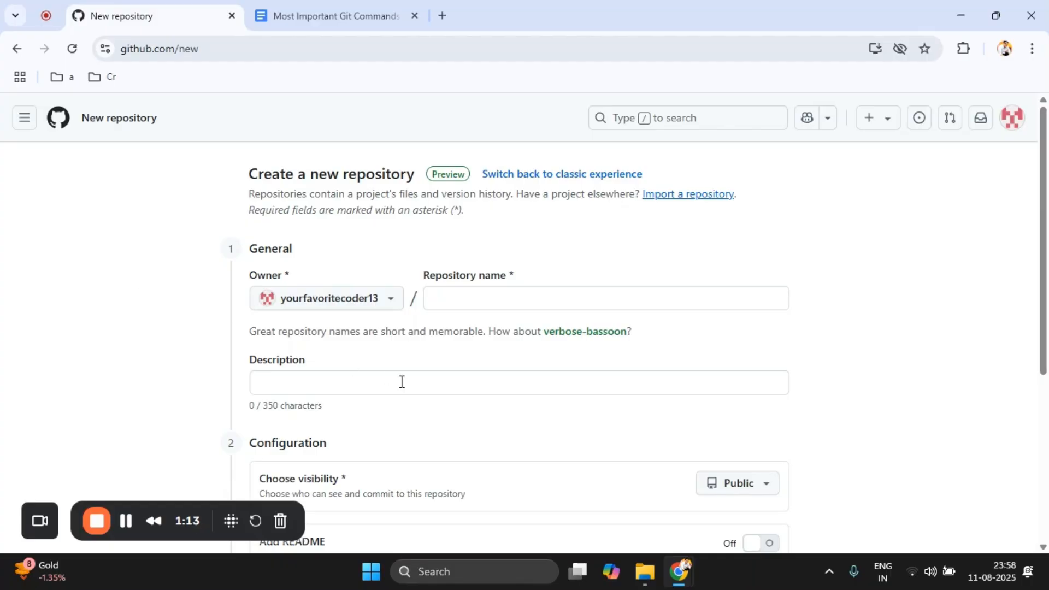
{"action": "left_click", "coordinate": [454, 302]}
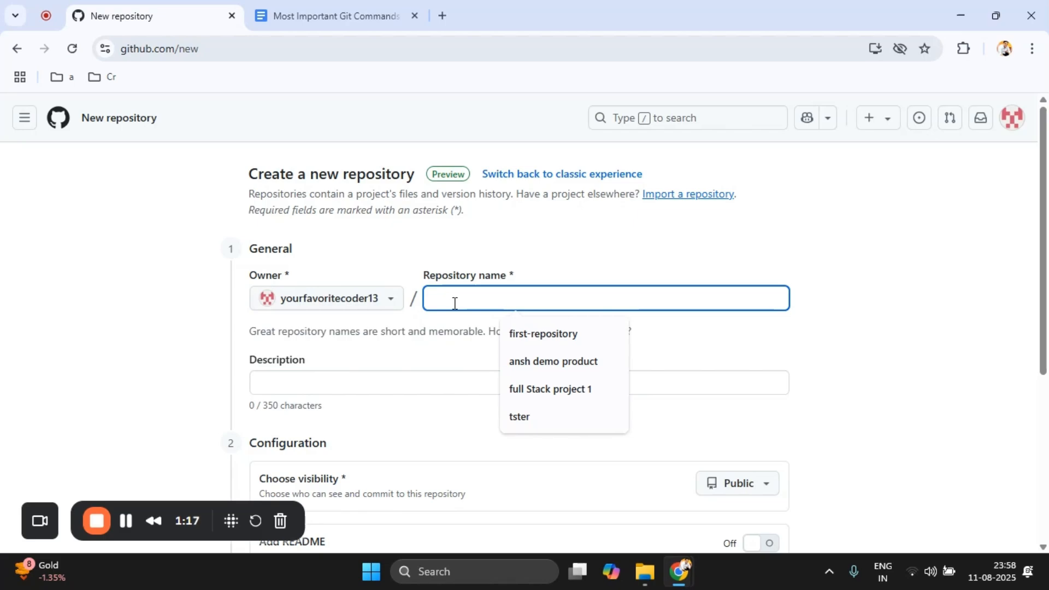
{"action": "left_click", "coordinate": [519, 334]}
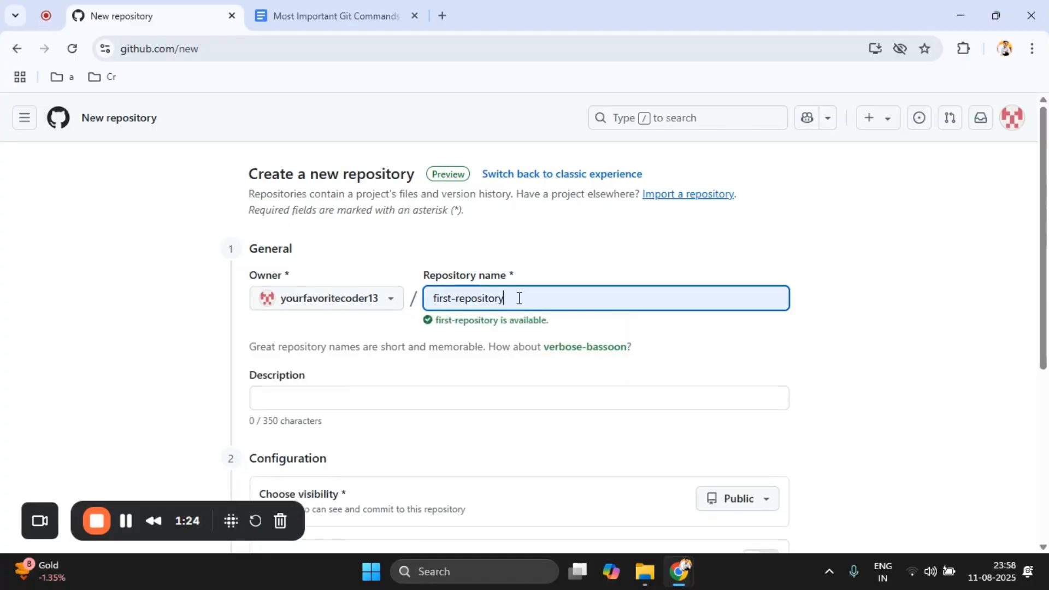
{"action": "type", "text": "-1"}
{"action": "left_click", "coordinate": [431, 395]}
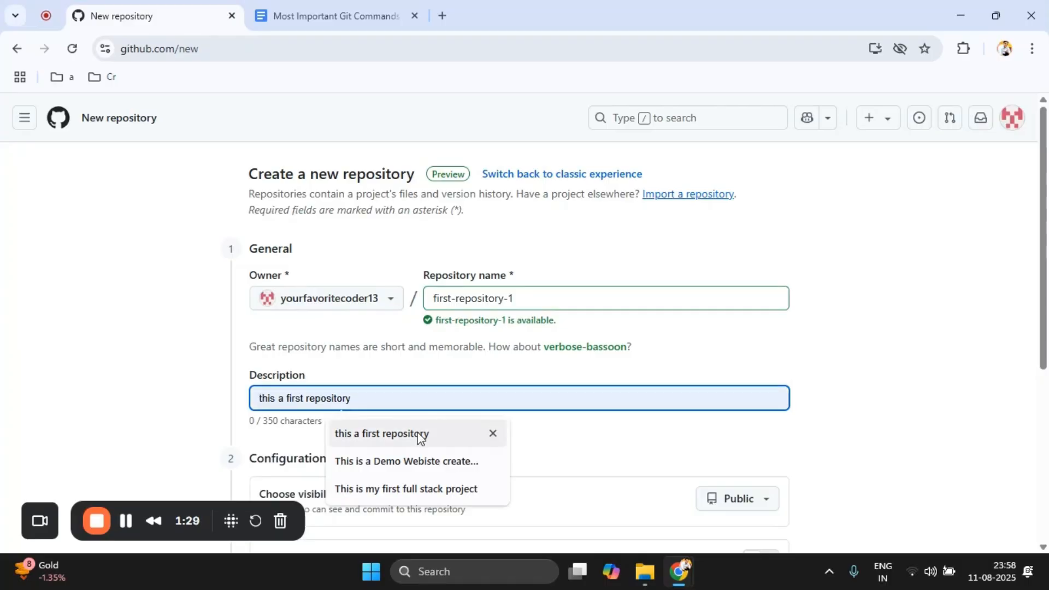
{"action": "left_click", "coordinate": [417, 433]}
Step: Review the Public and Private visibility choices for the new repository
{"action": "scroll", "coordinate": [1046, 139], "scroll_direction": "down", "scroll_amount": 1}
{"action": "left_click_drag", "start_coordinate": [1046, 139], "coordinate": [1046, 252]}
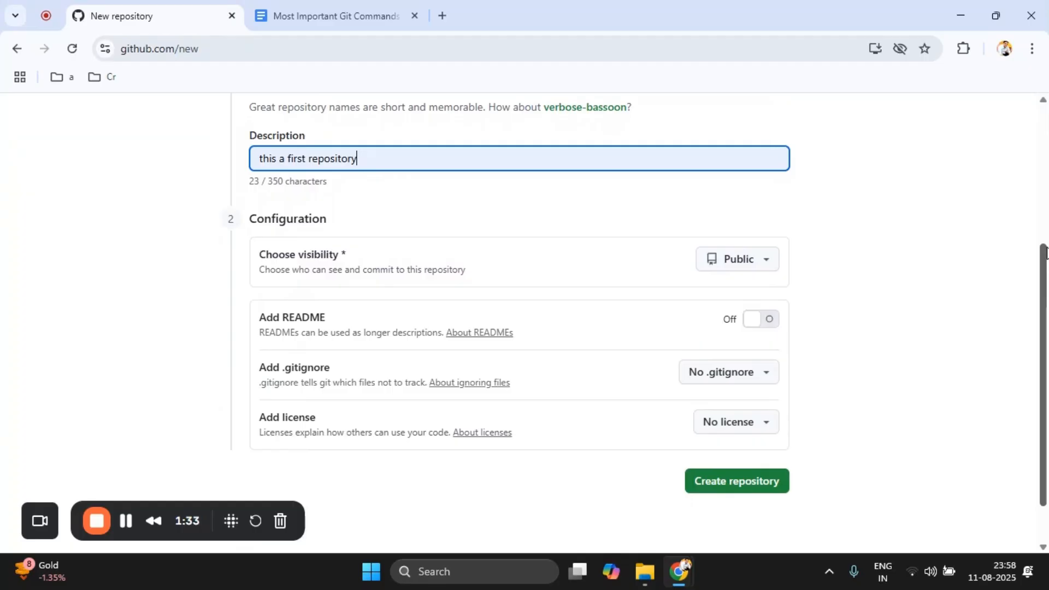
{"action": "left_click", "coordinate": [734, 258]}
{"action": "left_click", "coordinate": [734, 258]}
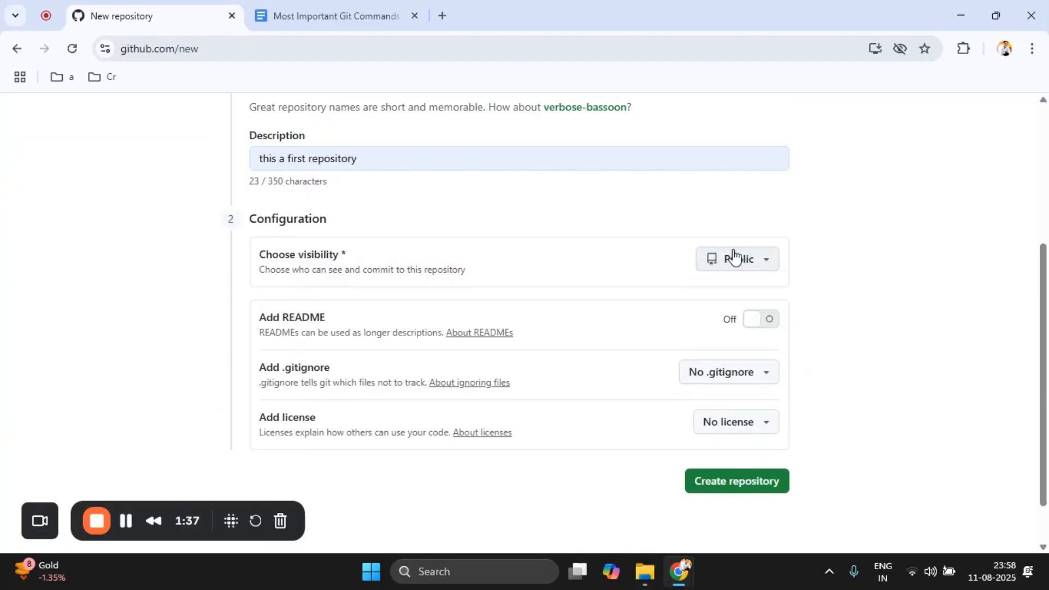
{"action": "scroll", "coordinate": [1046, 268], "scroll_direction": "down", "scroll_amount": 1}
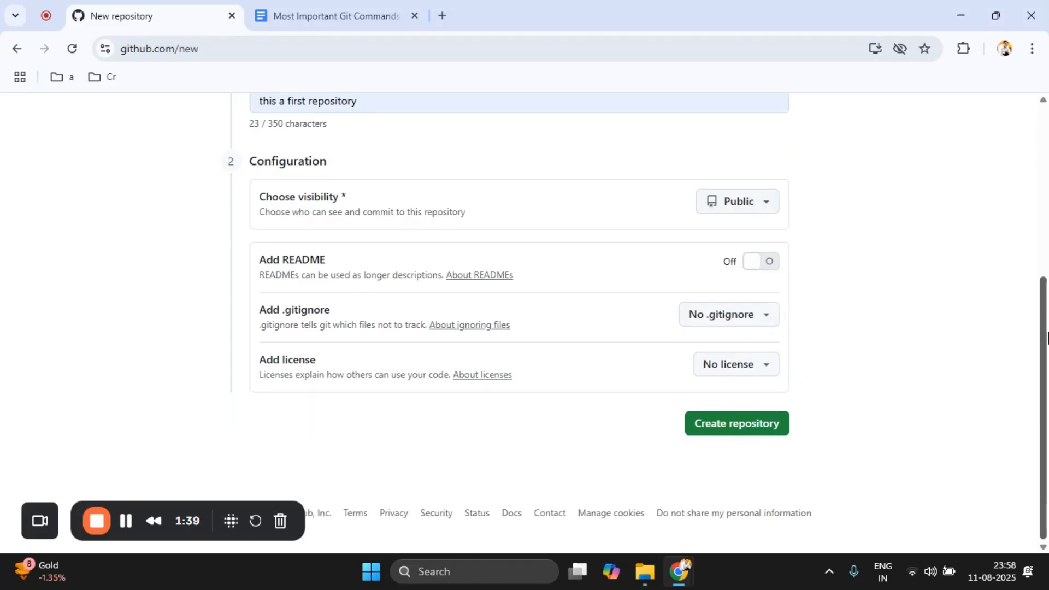
{"action": "left_click", "coordinate": [739, 202]}
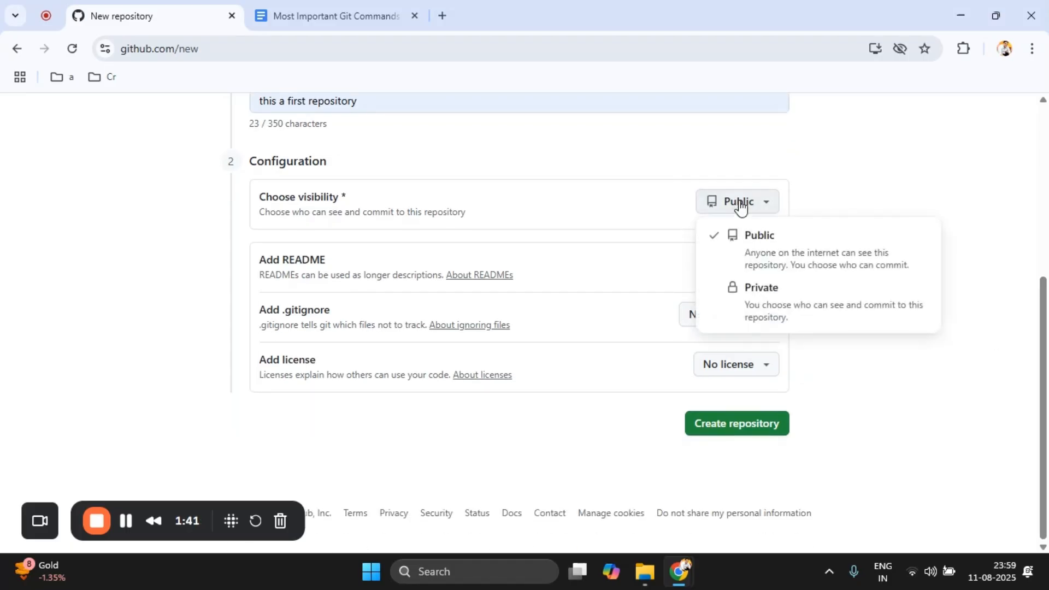
{"action": "left_click", "coordinate": [846, 173]}
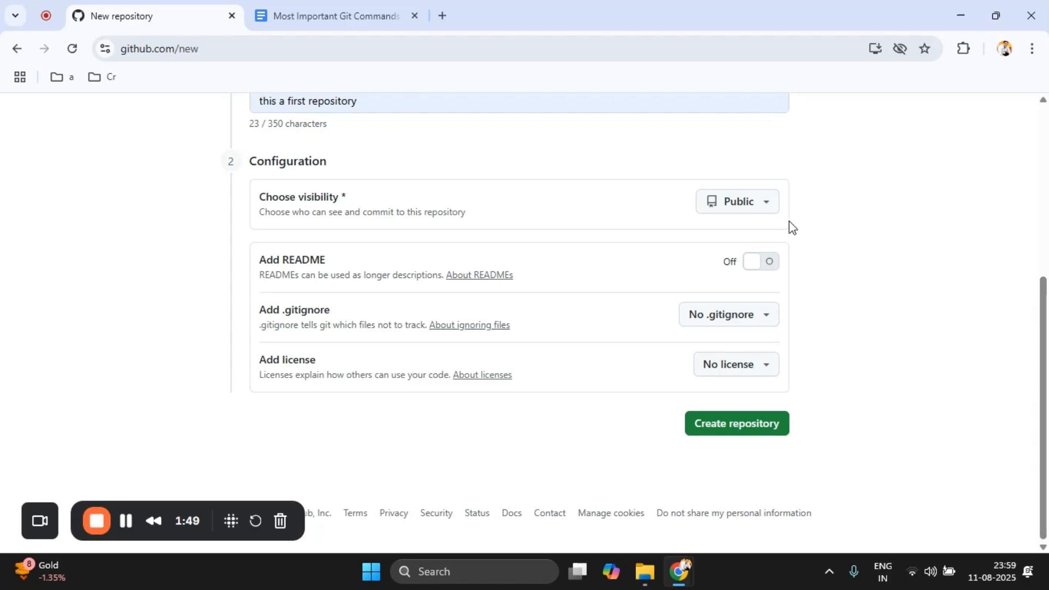
{"action": "left_click", "coordinate": [754, 200]}
{"action": "left_click", "coordinate": [753, 199]}
Step: Include a README in the new repository and create it
{"action": "left_click", "coordinate": [760, 266]}
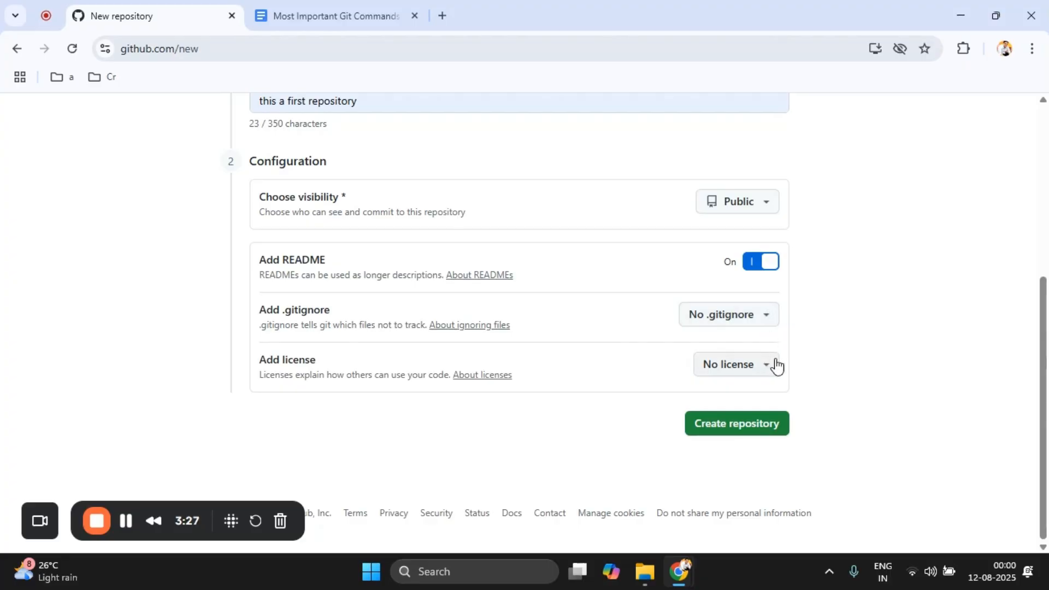
{"action": "left_click", "coordinate": [764, 434]}
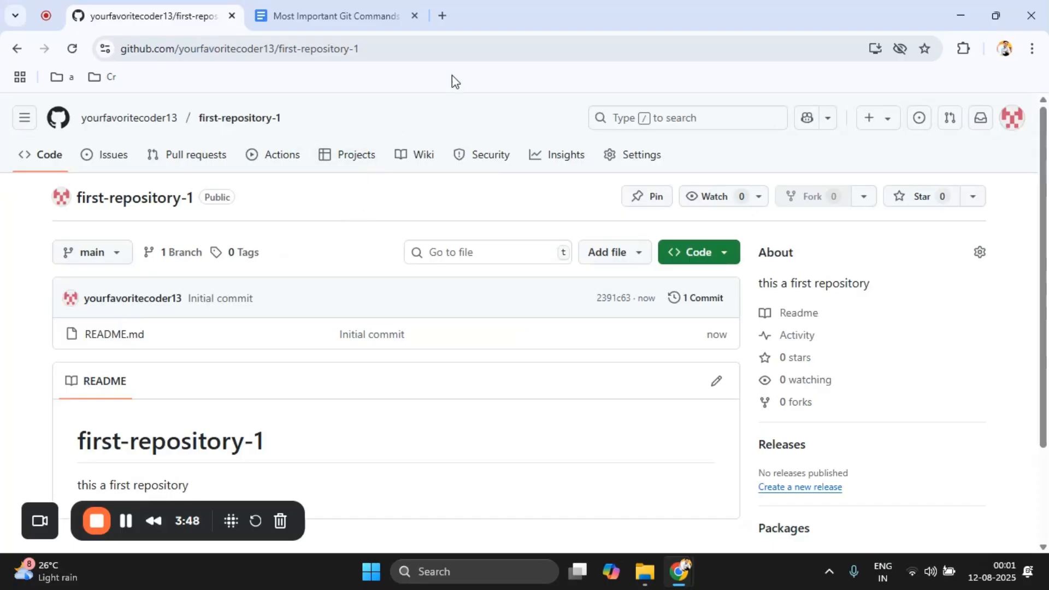
Step: Search the web for github desktop in a new tab and open the Download GitHub Desktop page
{"action": "left_click", "coordinate": [451, 7]}
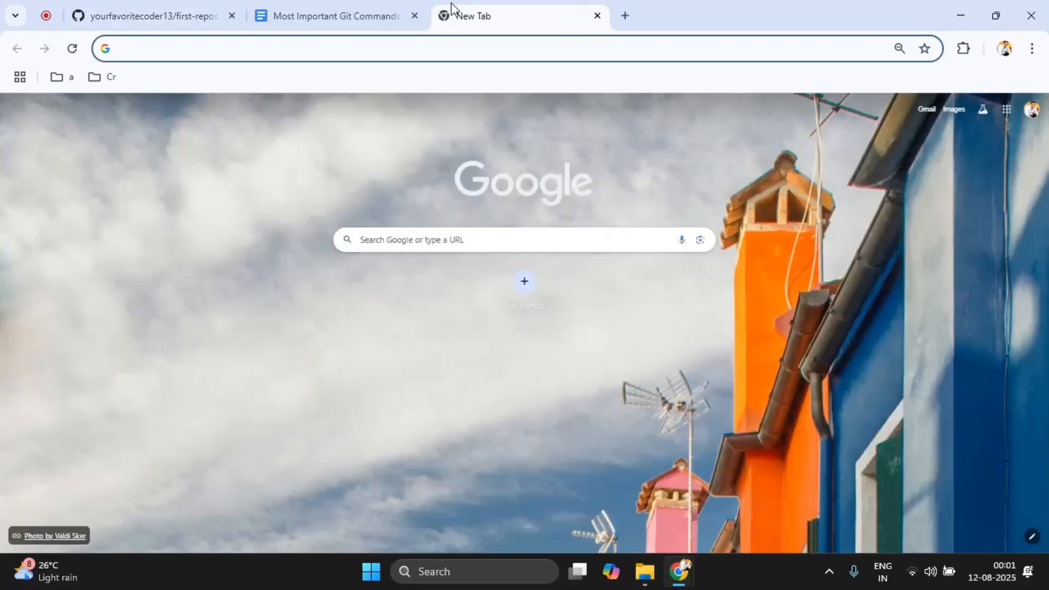
{"action": "type", "text": "github deskt"}
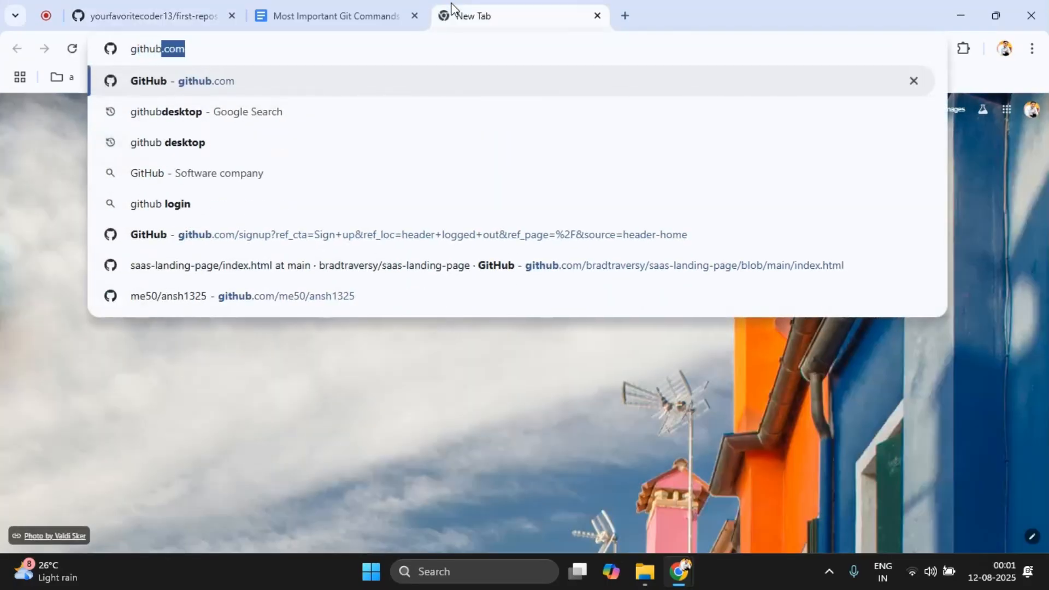
{"action": "left_click", "coordinate": [327, 121]}
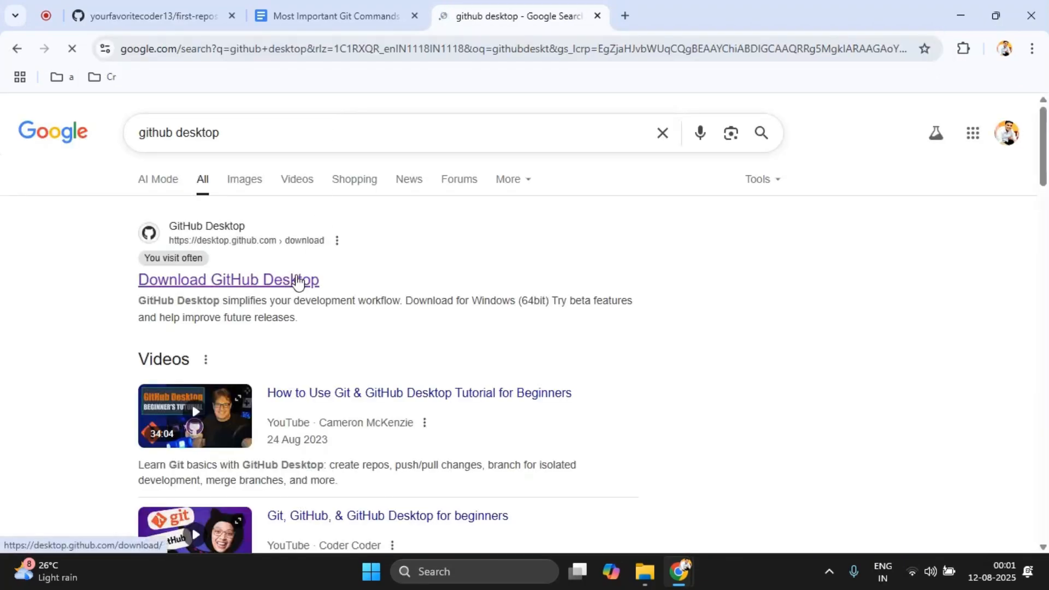
{"action": "left_click", "coordinate": [298, 280]}
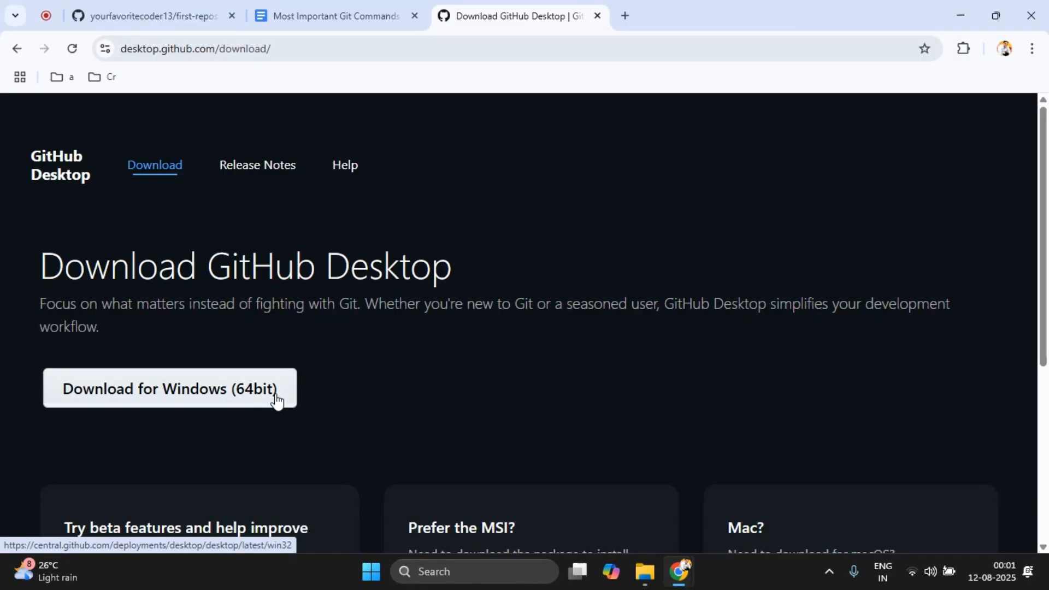
{"action": "left_click", "coordinate": [252, 405]}
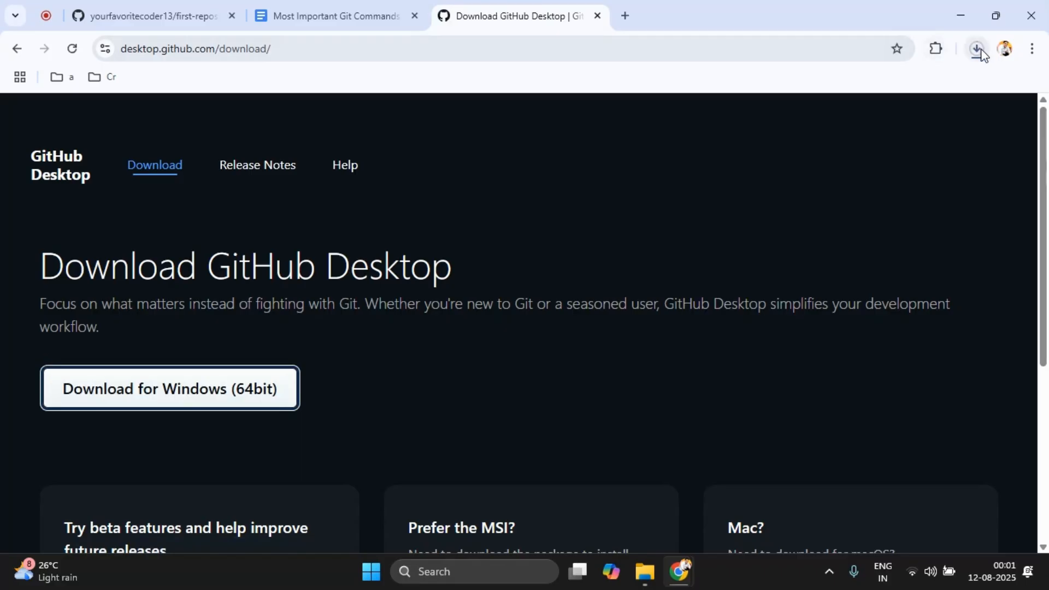
{"action": "left_click", "coordinate": [978, 48]}
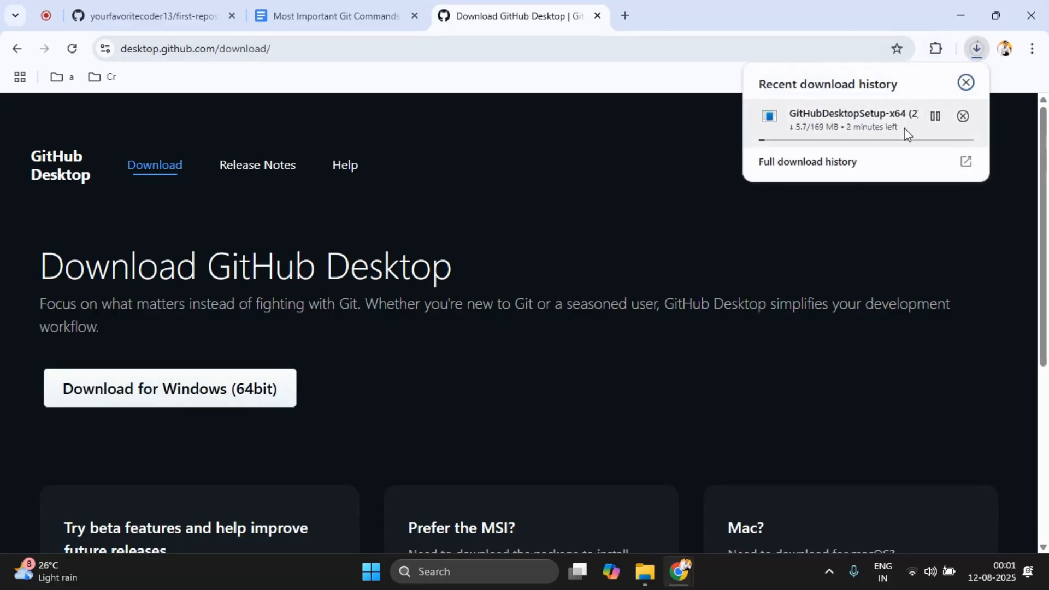
{"action": "left_click", "coordinate": [968, 119]}
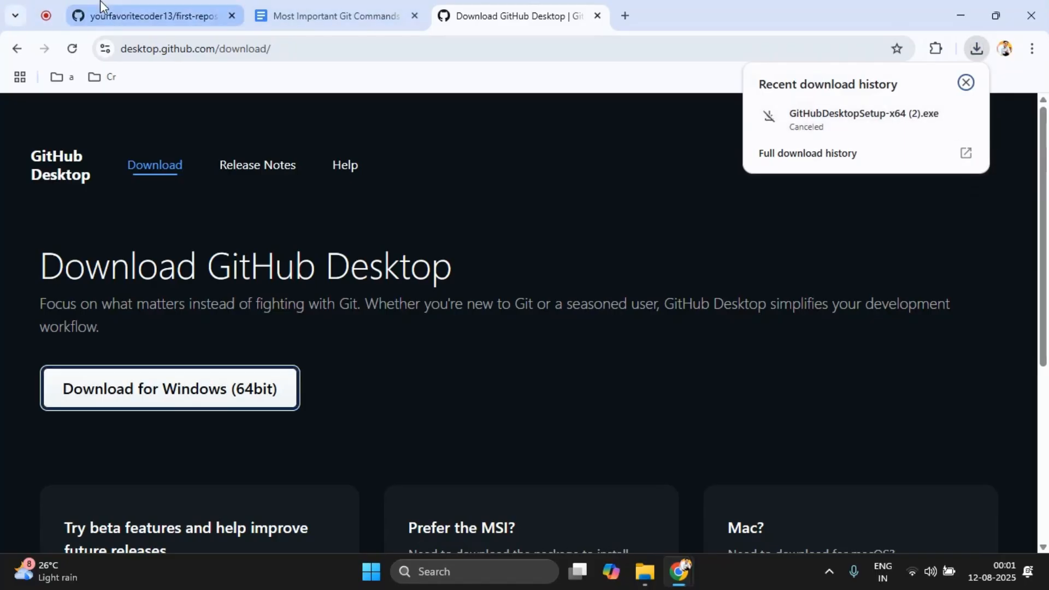
Step: Return to the first-repository-1 page and launch the installed GitHub Desktop app
{"action": "left_click", "coordinate": [100, 6]}
{"action": "key", "text": "super"}
{"action": "type", "text": "gith"}
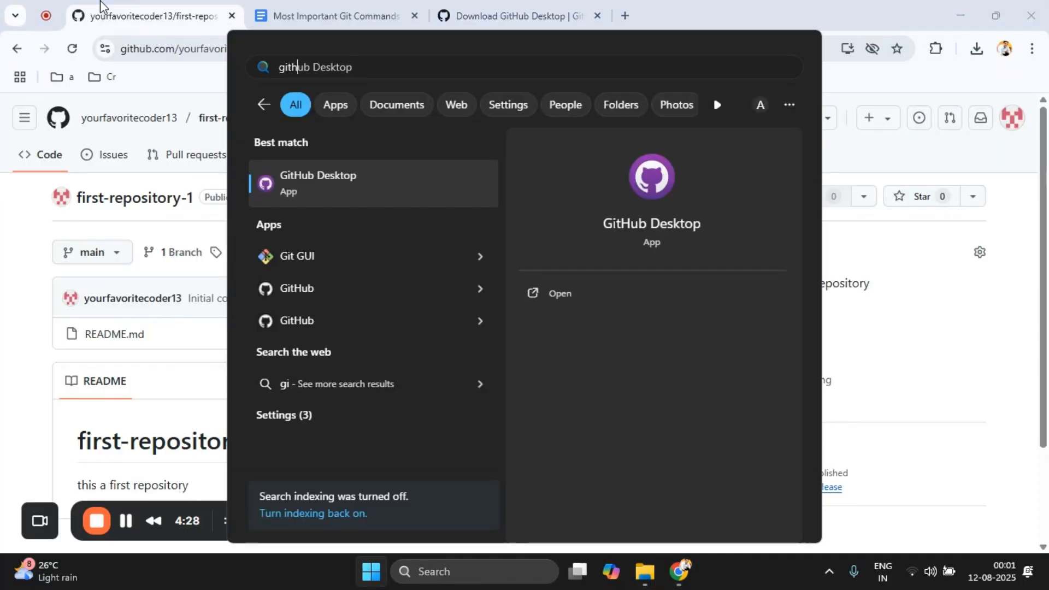
{"action": "key", "text": "Return"}
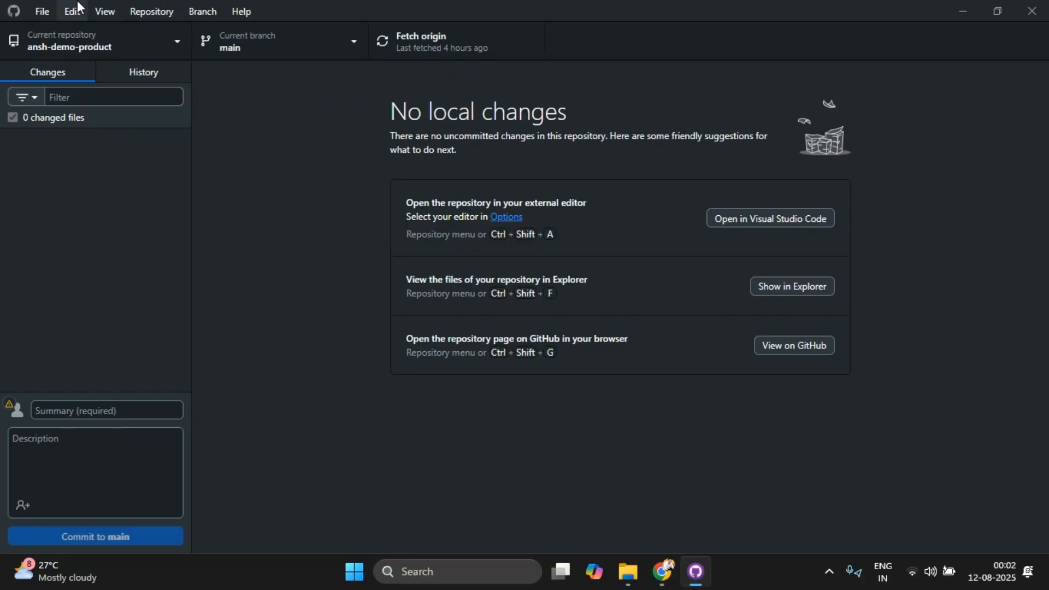
Step: Check the app's options, and clone the first-repository-1 repository from GitHub.com to the computer
{"action": "left_click", "coordinate": [49, 15]}
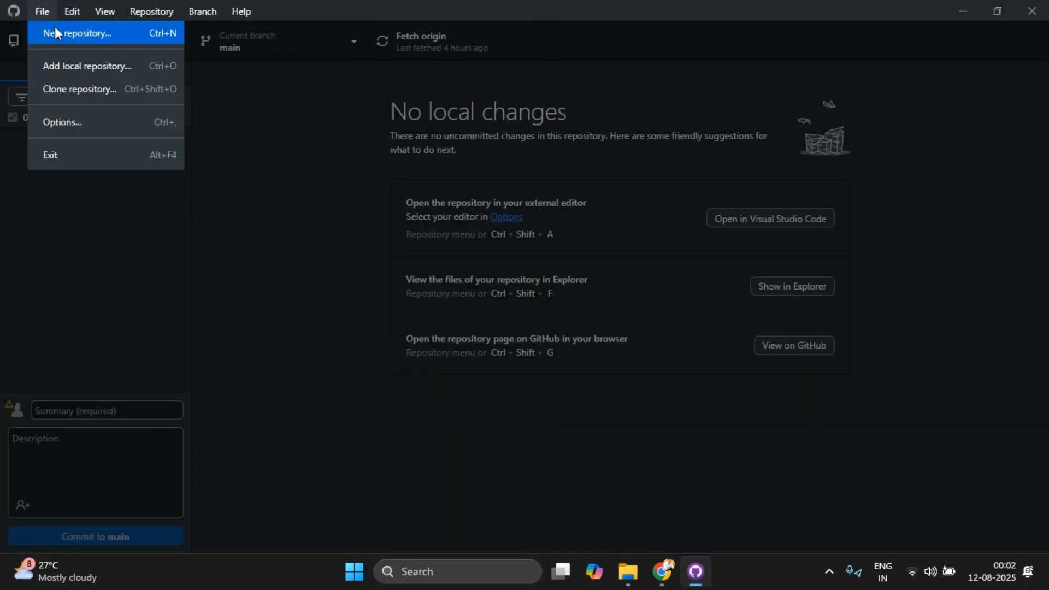
{"action": "left_click", "coordinate": [76, 121]}
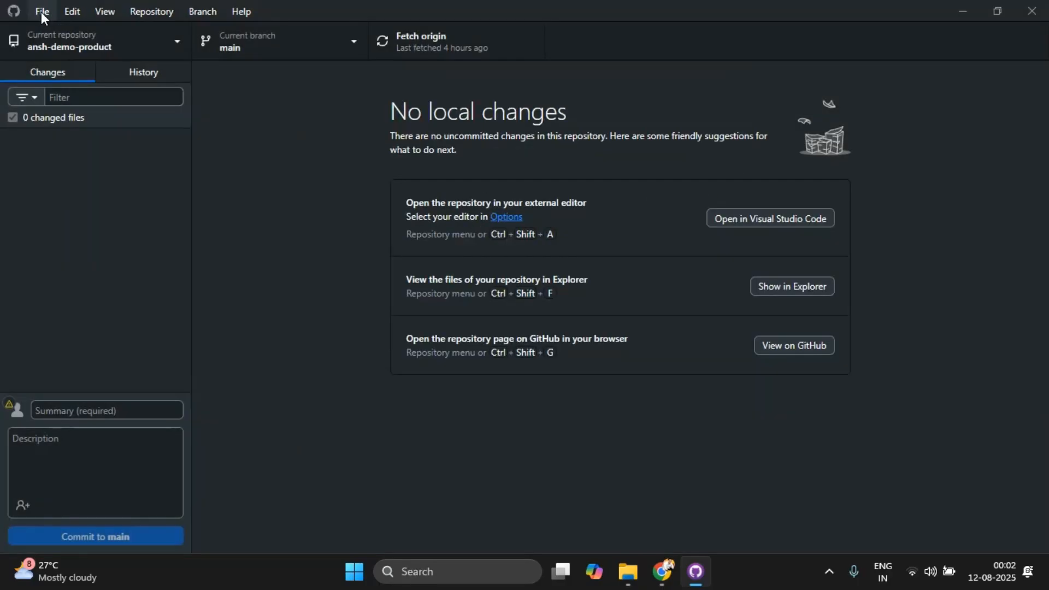
{"action": "left_click", "coordinate": [41, 12]}
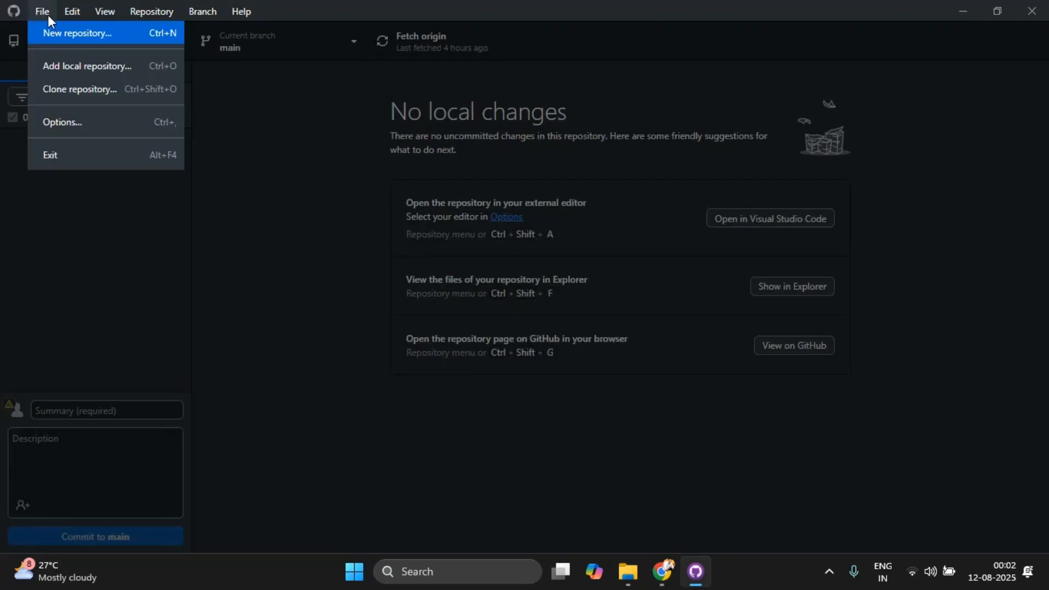
{"action": "left_click", "coordinate": [78, 87]}
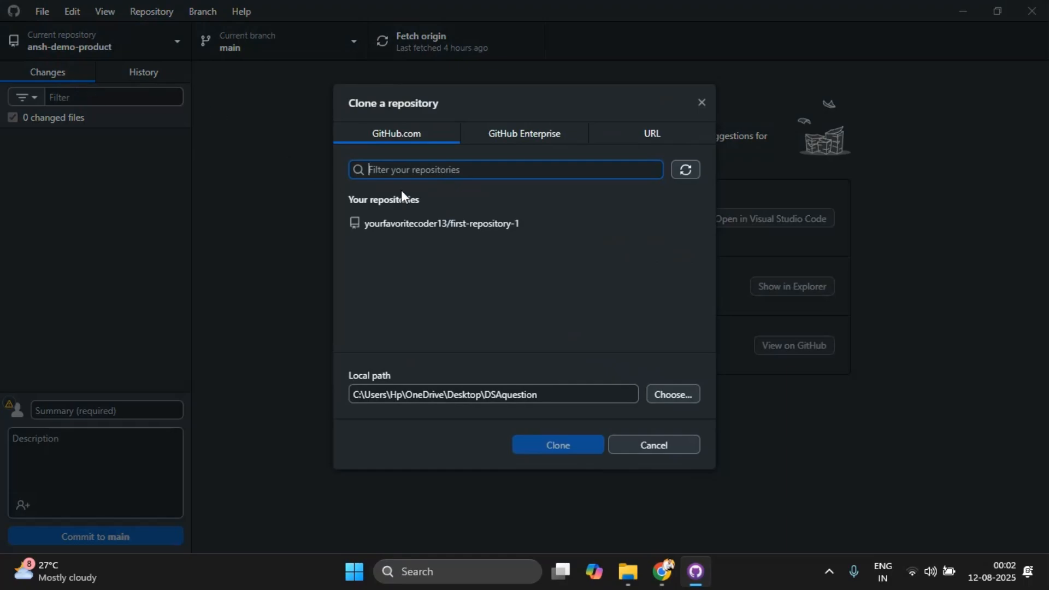
{"action": "double_click", "coordinate": [496, 220]}
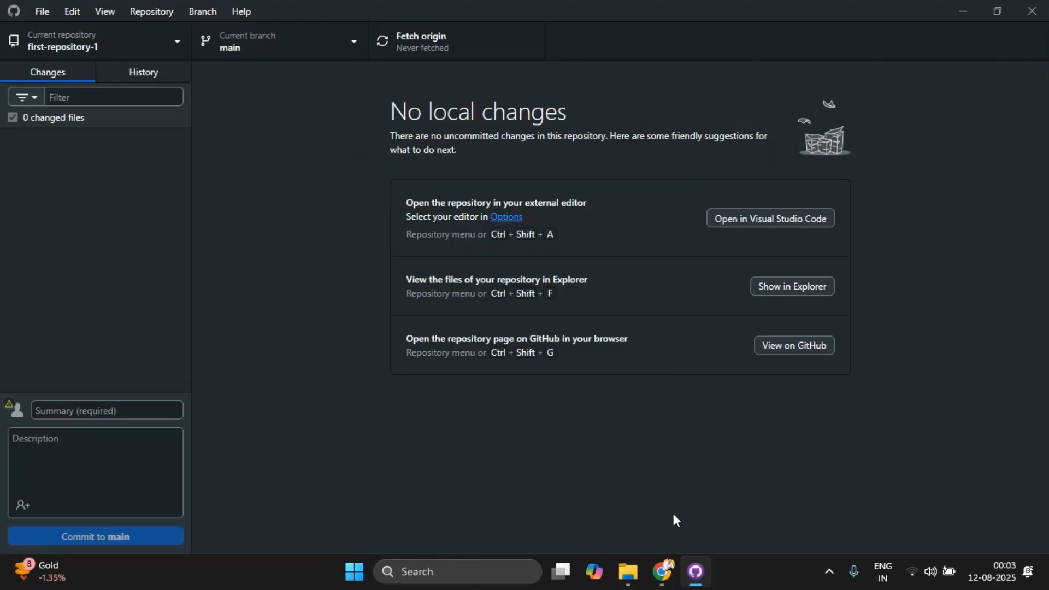
Step: Look at the ways to add a file on the repository's web page in Chrome, and return to GitHub Desktop
{"action": "mouse_move", "coordinate": [662, 569]}
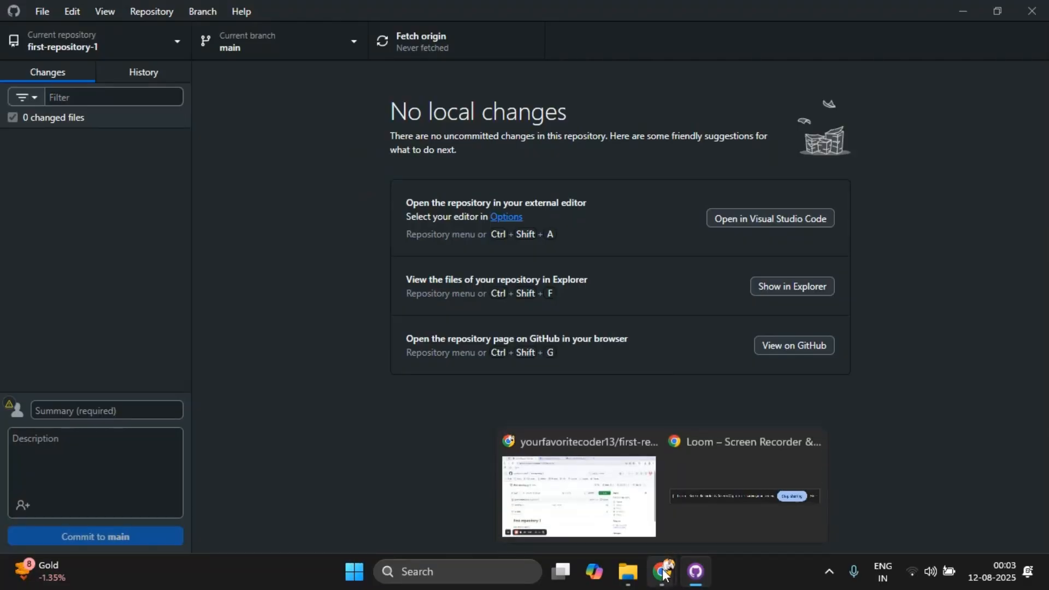
{"action": "left_click", "coordinate": [610, 500]}
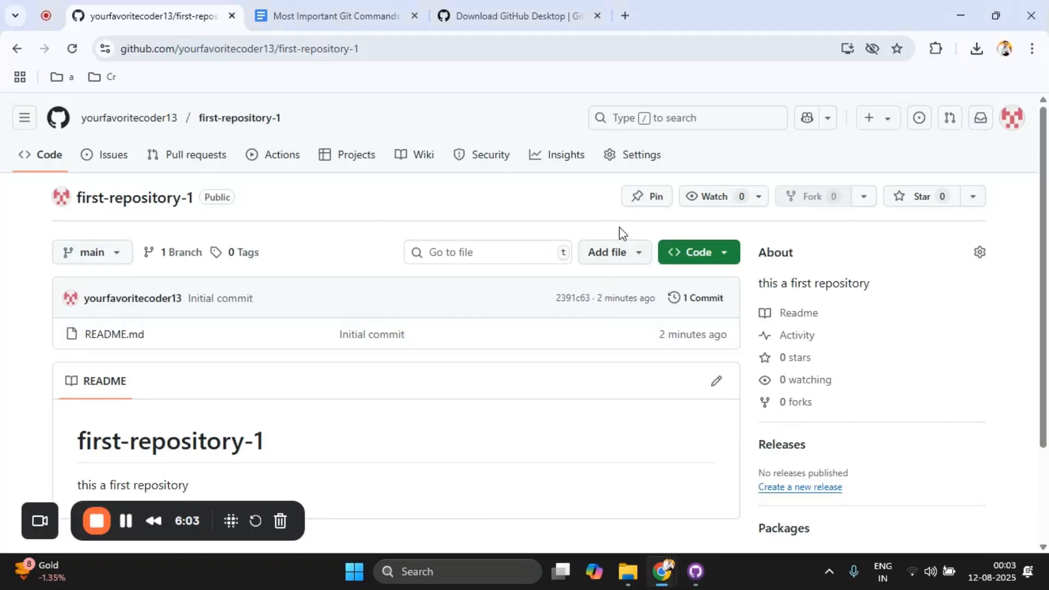
{"action": "left_click", "coordinate": [624, 251]}
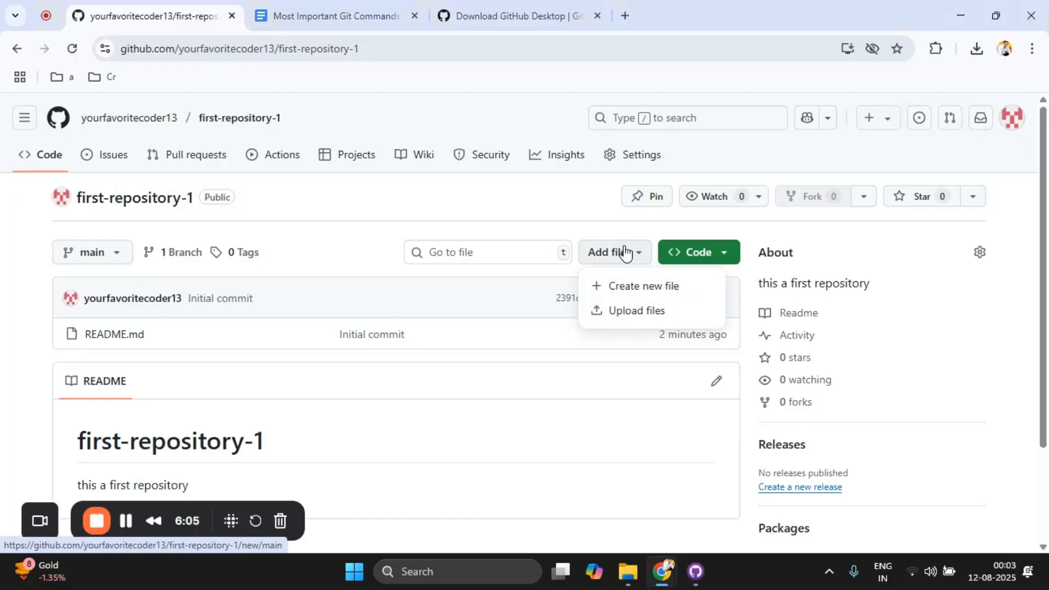
{"action": "left_click", "coordinate": [567, 203]}
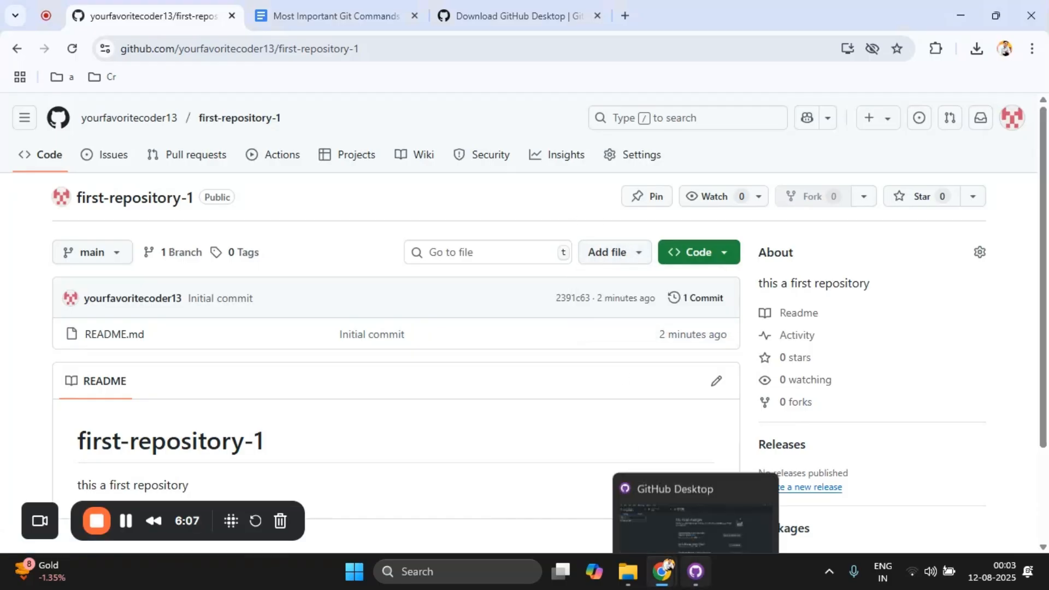
{"action": "left_click", "coordinate": [695, 570]}
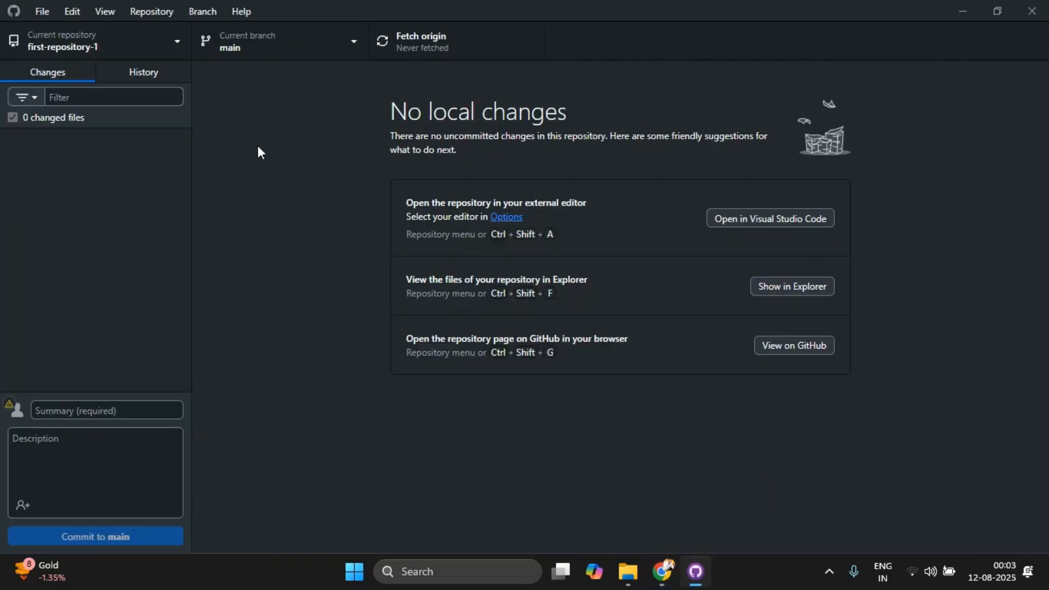
Step: Copy the local path of first-repository-1 and open that folder in File Explorer
{"action": "right_click", "coordinate": [148, 49]}
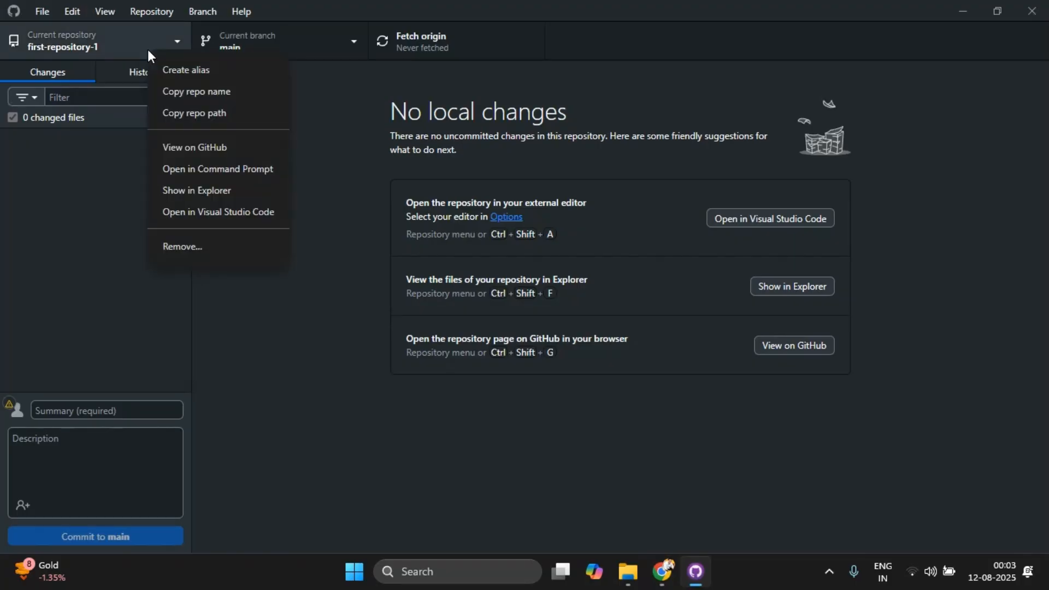
{"action": "left_click", "coordinate": [186, 113]}
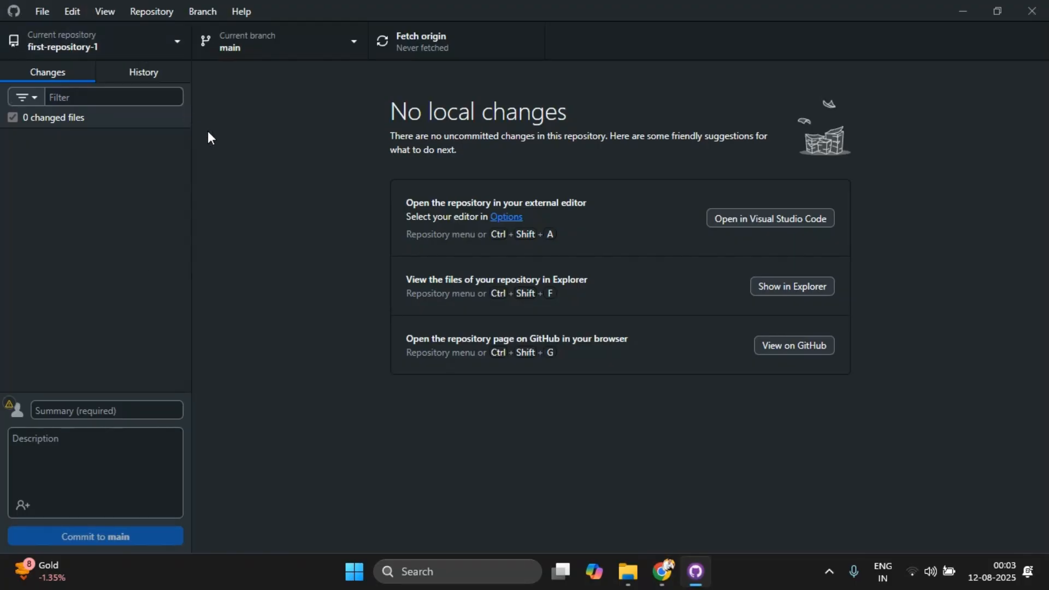
{"action": "mouse_move", "coordinate": [628, 571]}
{"action": "left_click", "coordinate": [644, 480]}
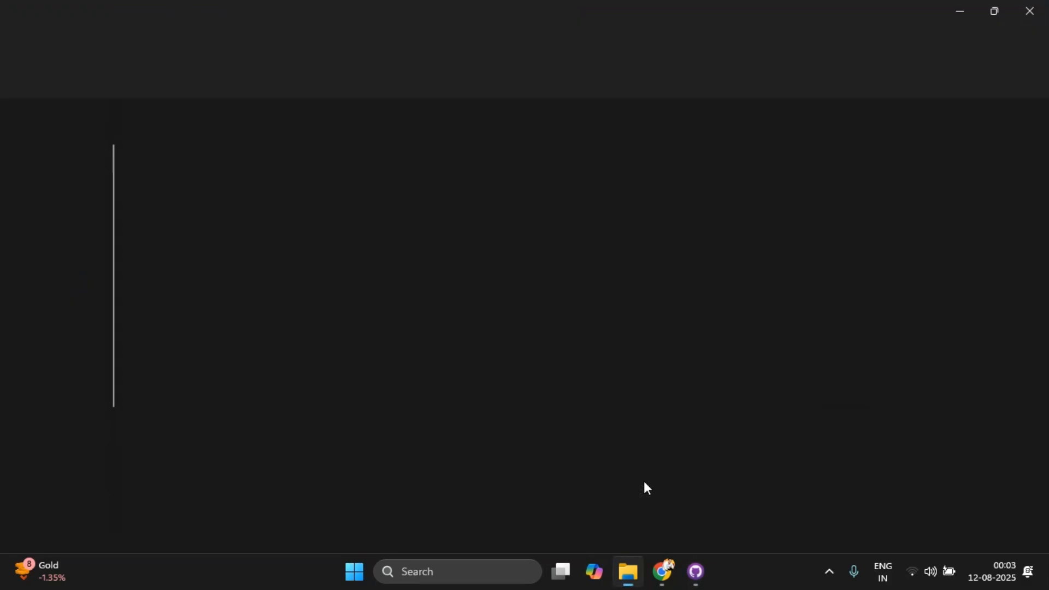
{"action": "left_click", "coordinate": [605, 54]}
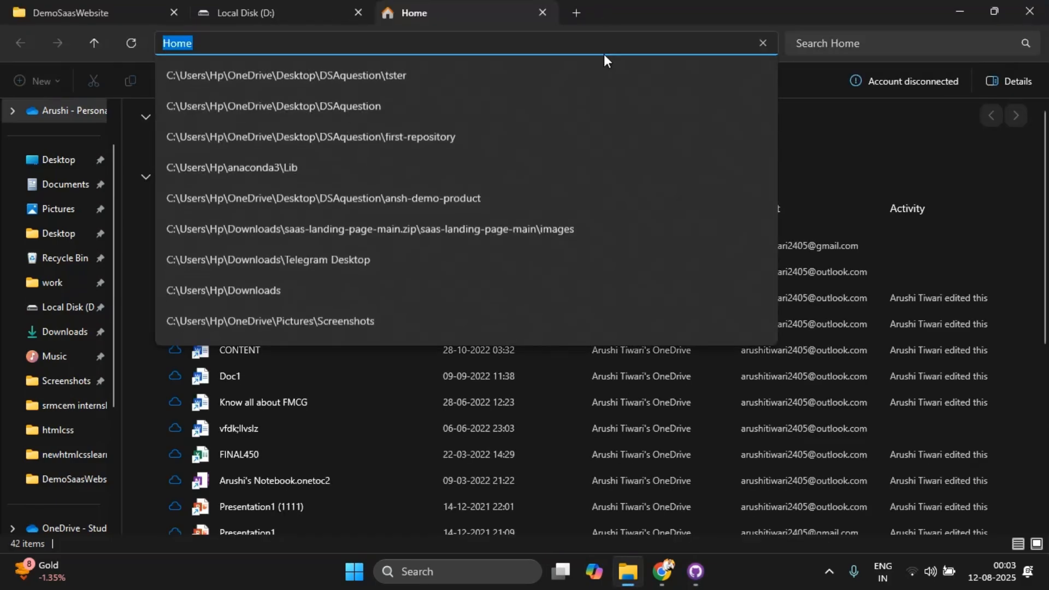
{"action": "key", "text": "ctrl+v"}
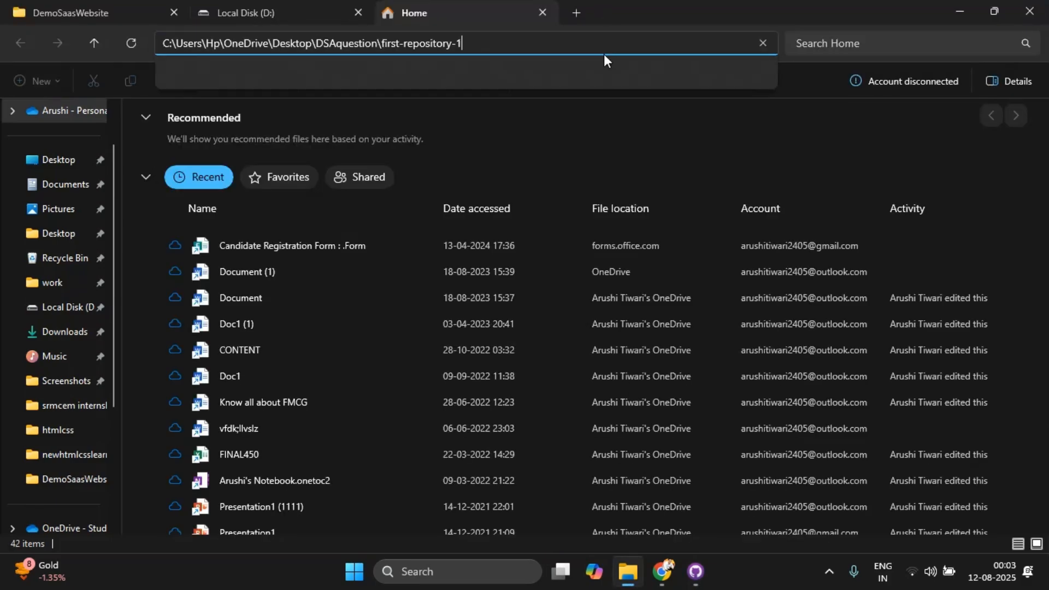
{"action": "key", "text": "Return"}
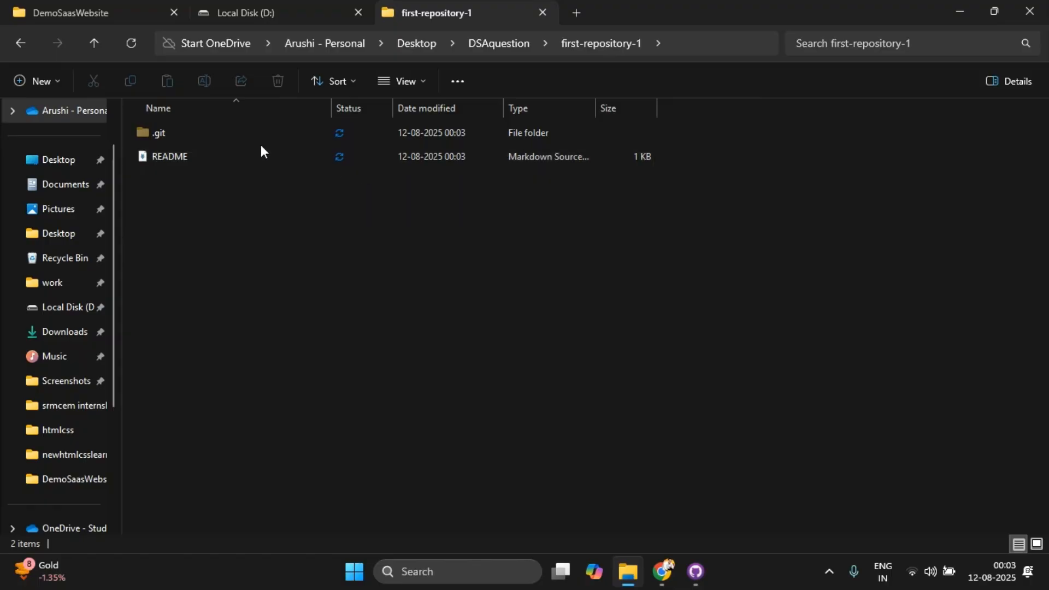
Step: Copy all files and the images folder from DemoSaasWebsite into the first-repository-1 folder
{"action": "left_click", "coordinate": [104, 9]}
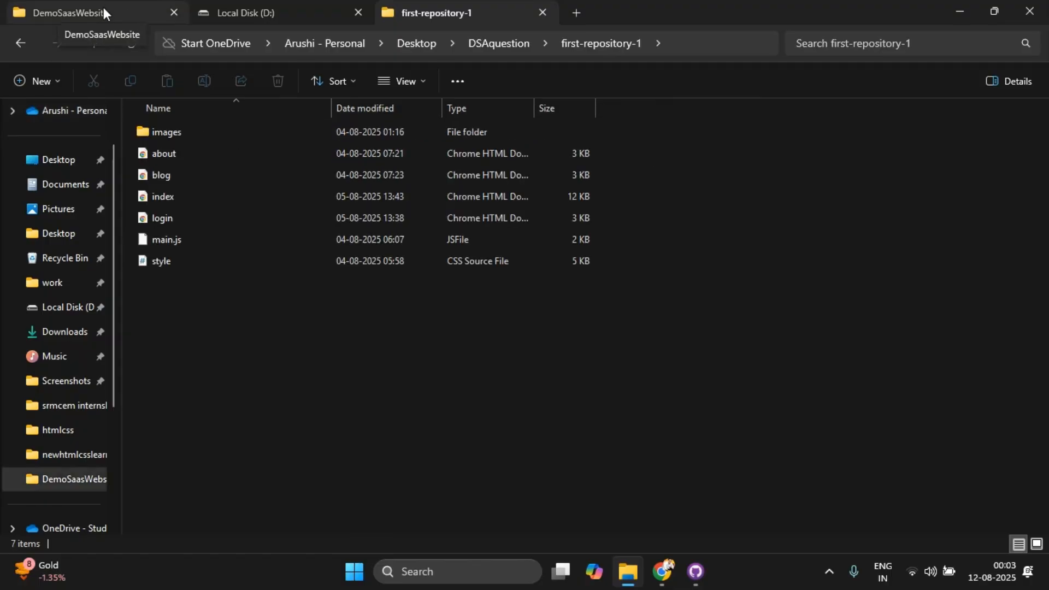
{"action": "key", "text": "ctrl+a"}
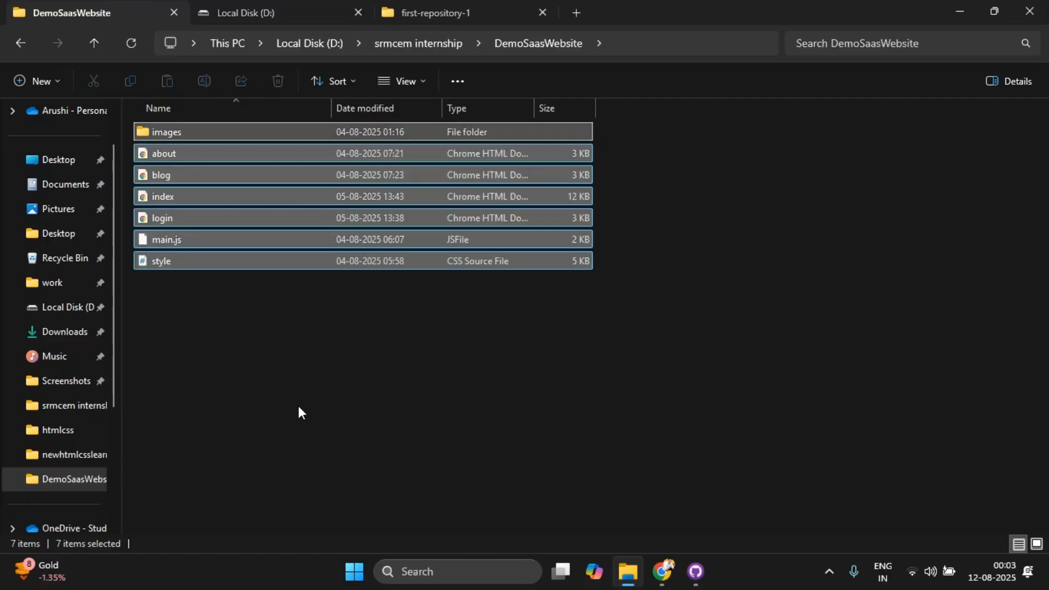
{"action": "key", "text": "ctrl+c"}
{"action": "left_click", "coordinate": [432, 9]}
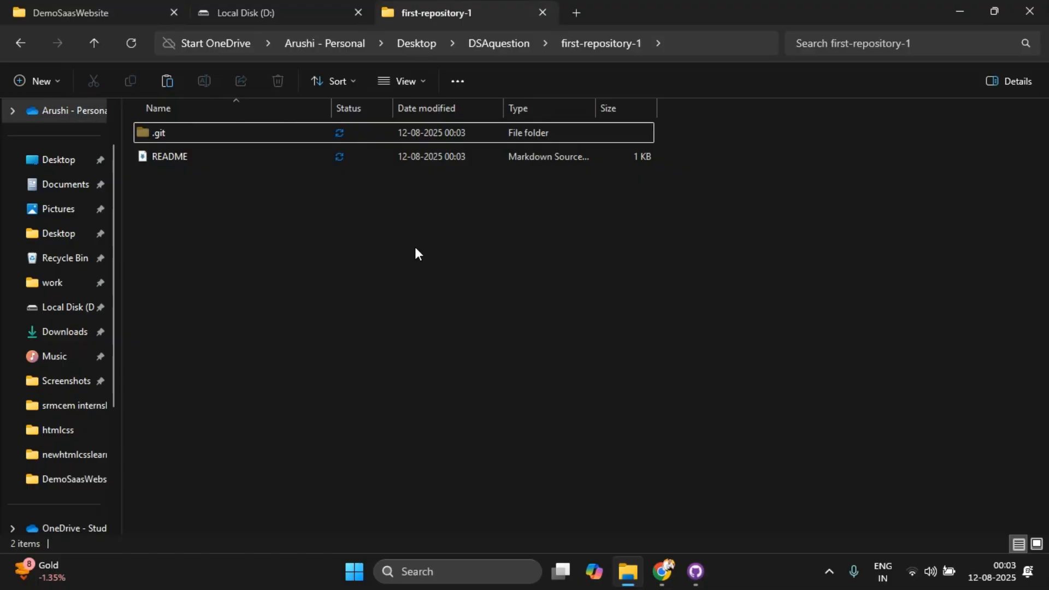
{"action": "key", "text": "ctrl+v"}
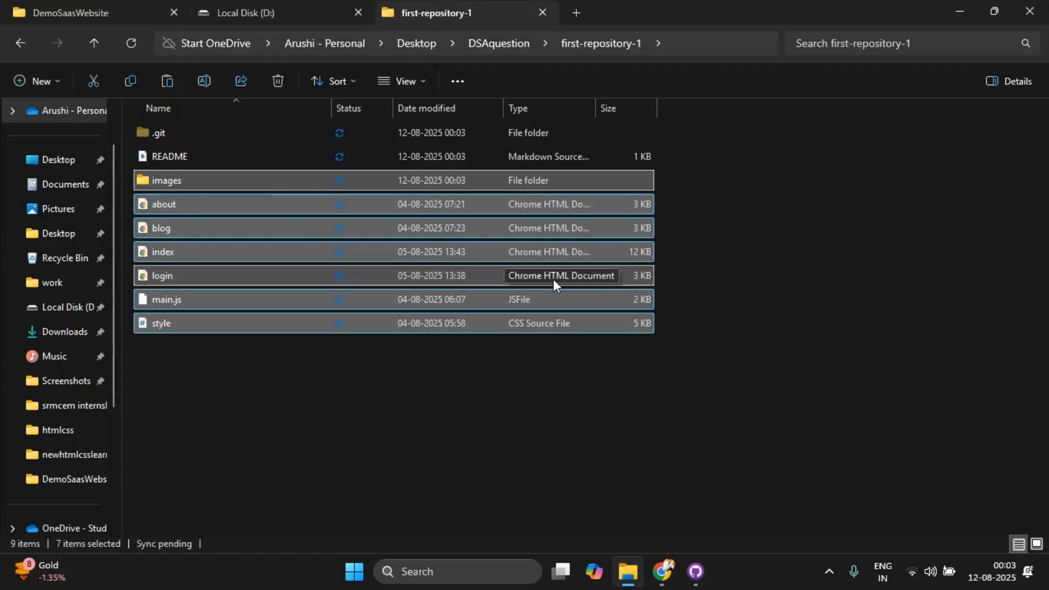
Step: Switch to GitHub Desktop, commit the added files to main with the summary "first projects", and push the commit to origin
{"action": "left_click", "coordinate": [706, 566]}
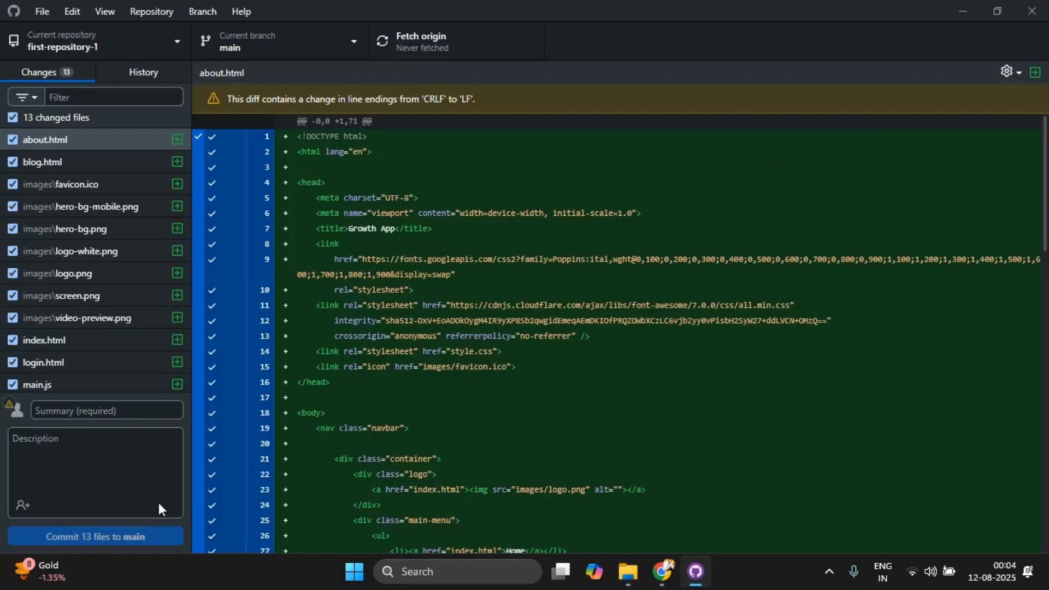
{"action": "left_click", "coordinate": [107, 410]}
{"action": "type", "text": "f"}
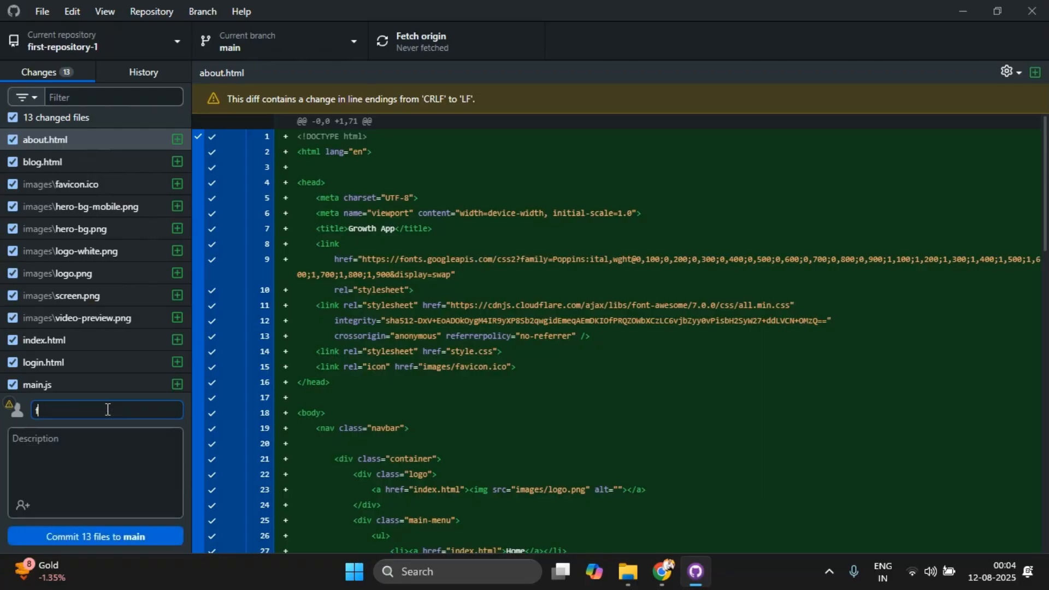
{"action": "type", "text": "irst projects"}
{"action": "left_click", "coordinate": [107, 535]}
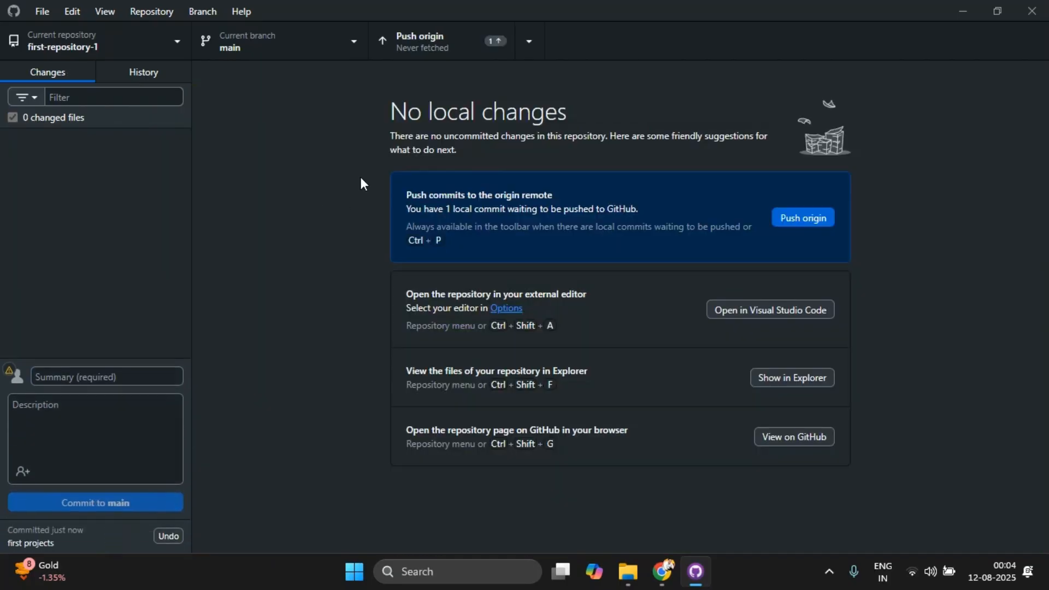
{"action": "left_click", "coordinate": [451, 42]}
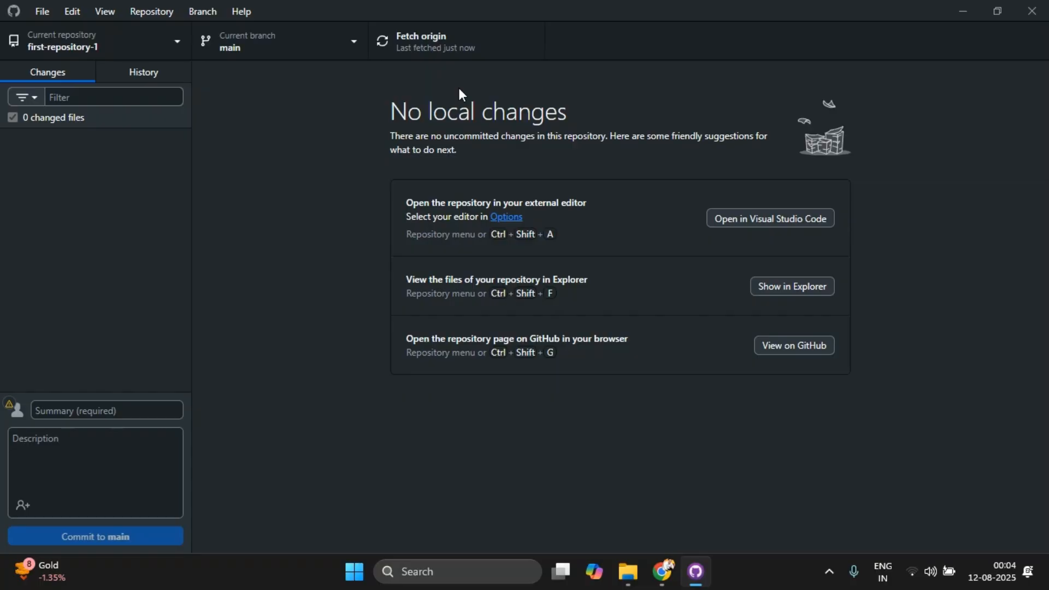
Step: Switch to Chrome, reload the first-repository-1 page and look over the pushed files
{"action": "mouse_move", "coordinate": [662, 571]}
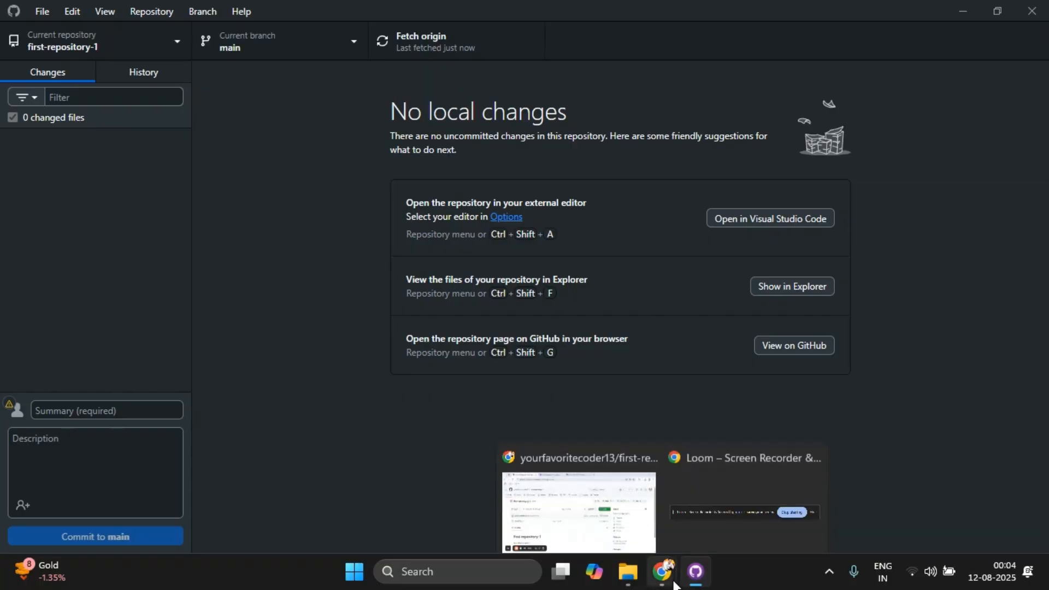
{"action": "left_click", "coordinate": [603, 501]}
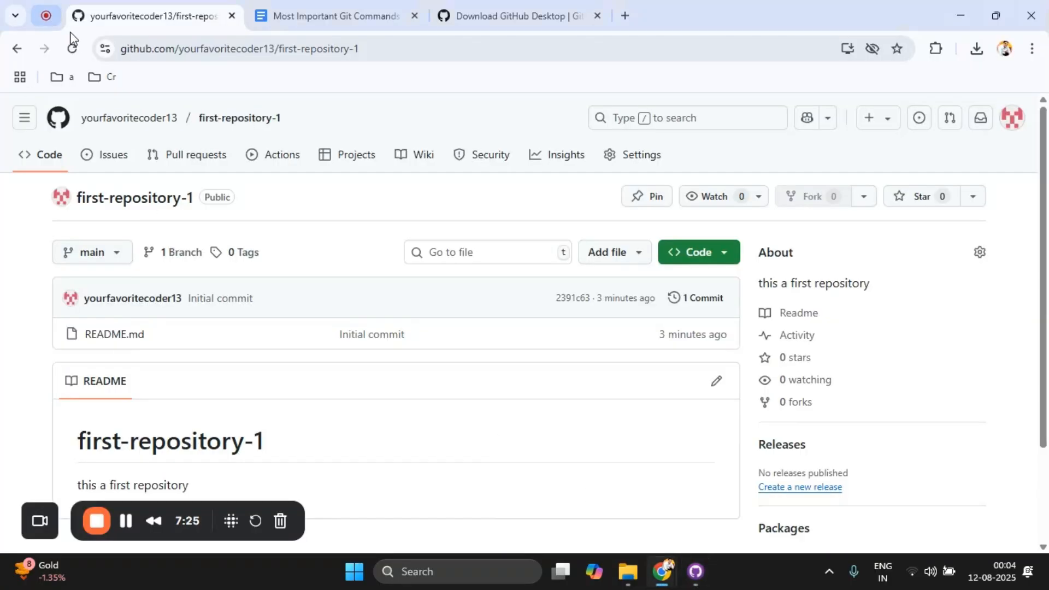
{"action": "left_click", "coordinate": [82, 45]}
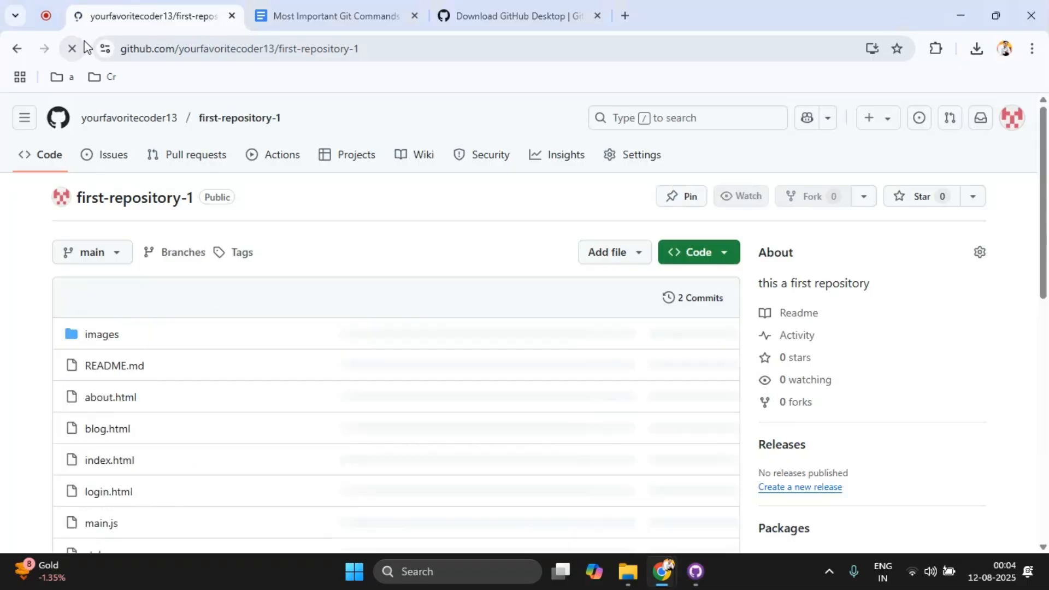
{"action": "left_click_drag", "start_coordinate": [1046, 187], "coordinate": [1047, 239]}
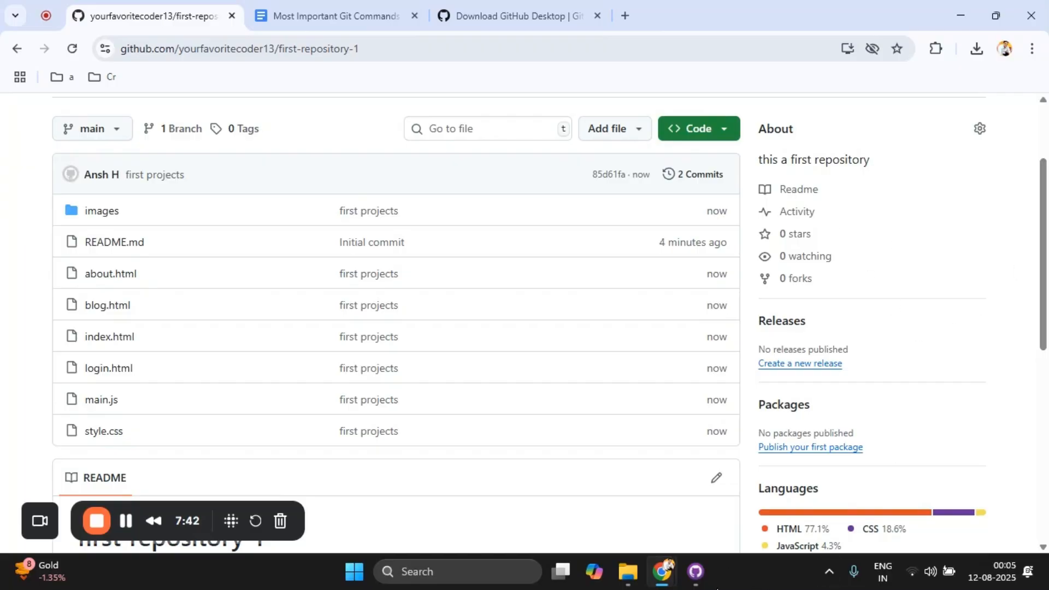
Step: Return to GitHub Desktop and create a new branch named test based on main
{"action": "left_click", "coordinate": [701, 583]}
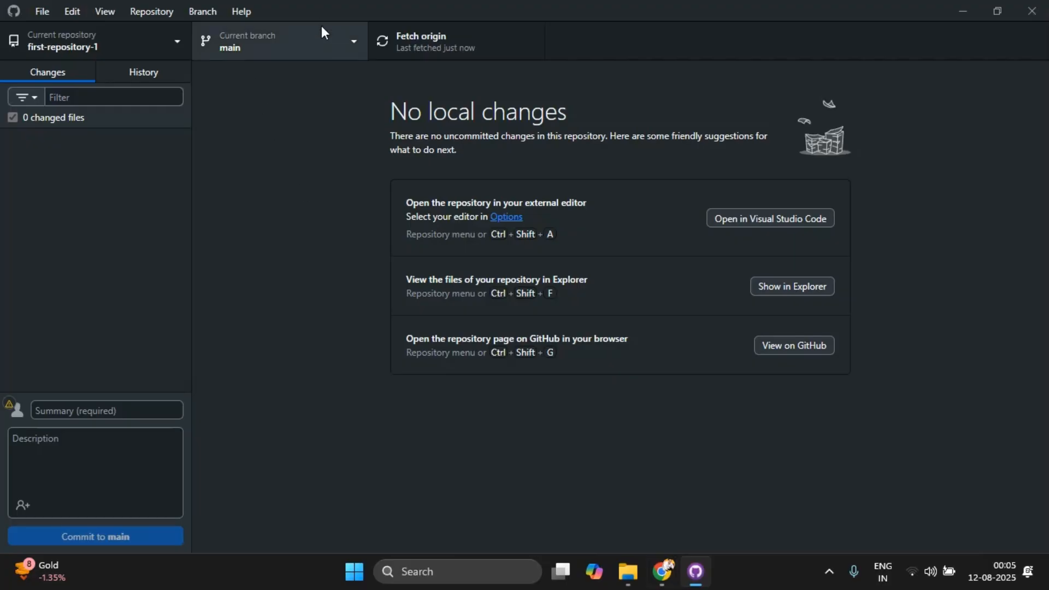
{"action": "left_click", "coordinate": [322, 52]}
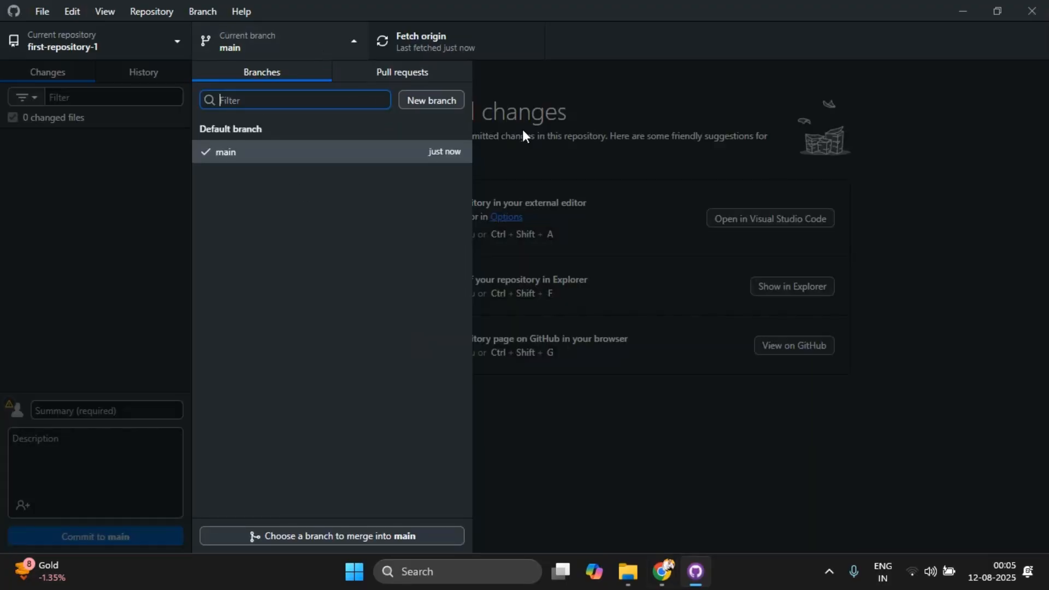
{"action": "left_click", "coordinate": [450, 102]}
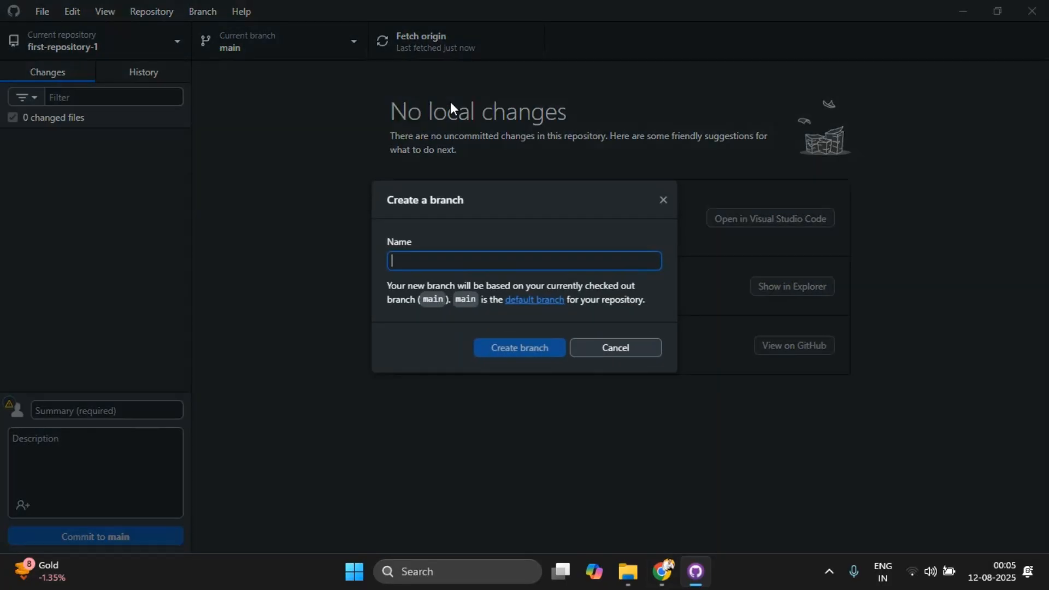
{"action": "type", "text": "test"}
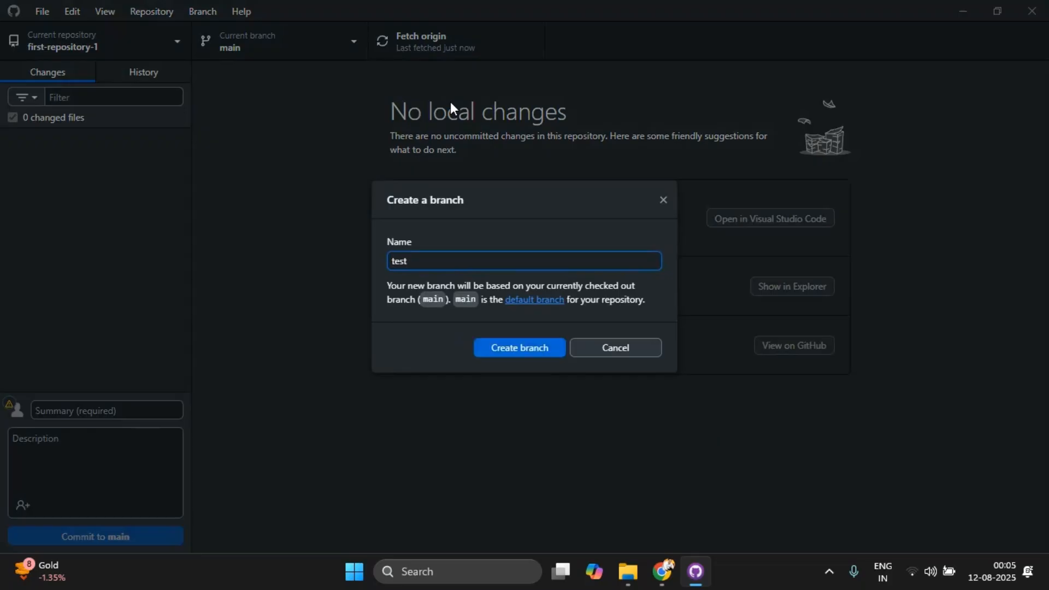
{"action": "key", "text": "Return"}
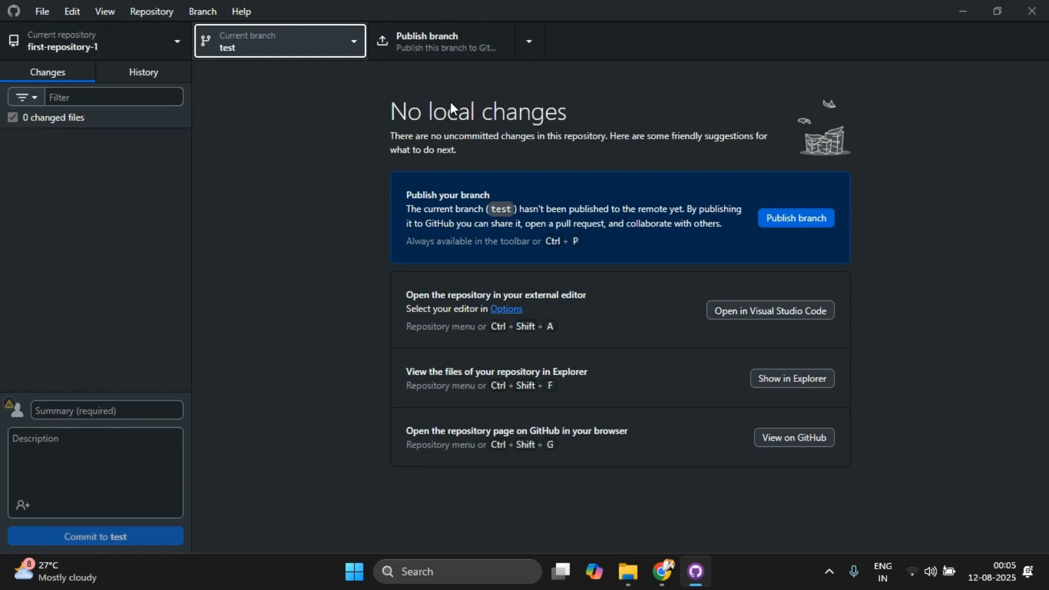
Step: Examine the branch list, filter it for feature/navbar, clear the filter and stay on the test branch
{"action": "left_click", "coordinate": [280, 47]}
{"action": "left_click", "coordinate": [281, 47]}
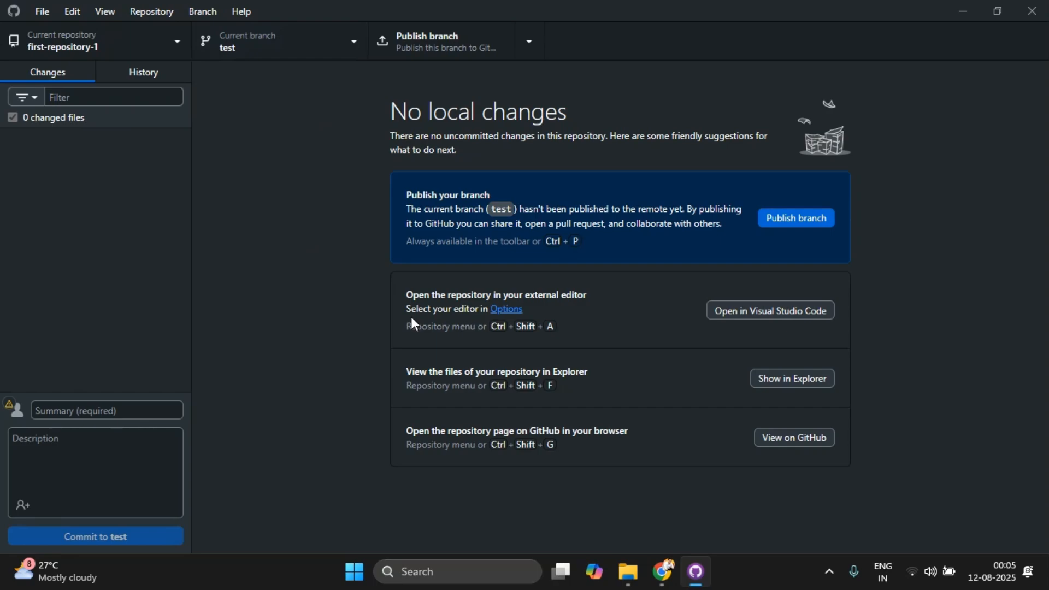
{"action": "left_click", "coordinate": [310, 35]}
{"action": "left_click", "coordinate": [311, 35]}
{"action": "left_click", "coordinate": [311, 35]}
{"action": "left_click", "coordinate": [310, 39]}
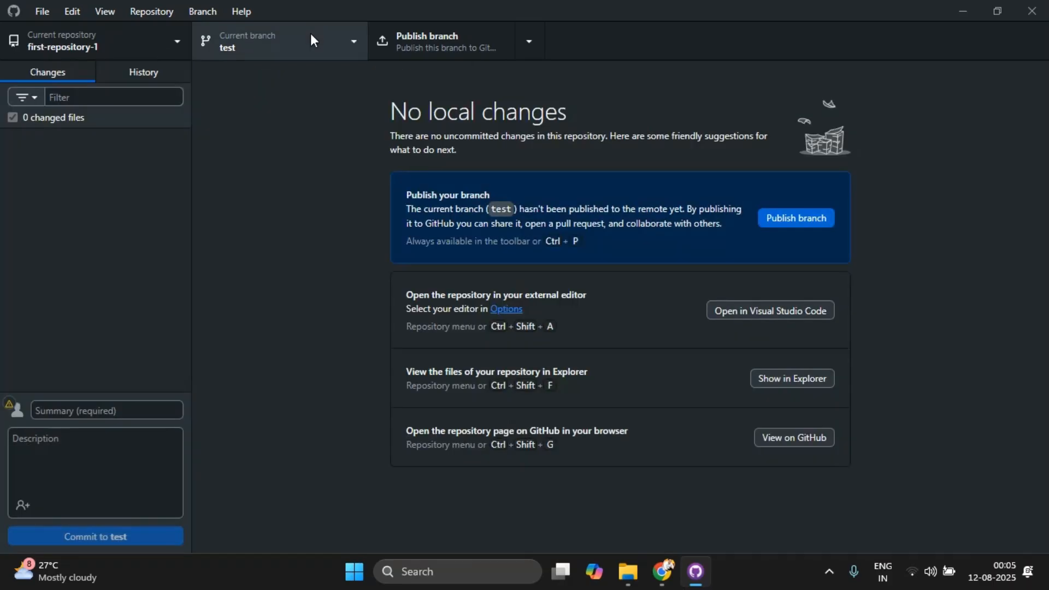
{"action": "left_click", "coordinate": [310, 39]}
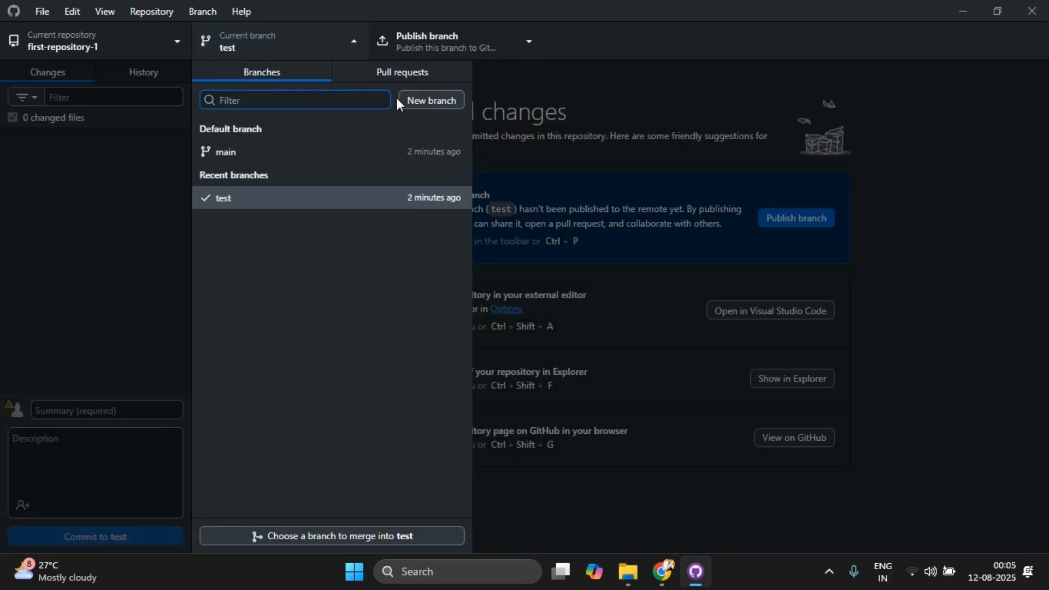
{"action": "type", "text": "feature/nav"}
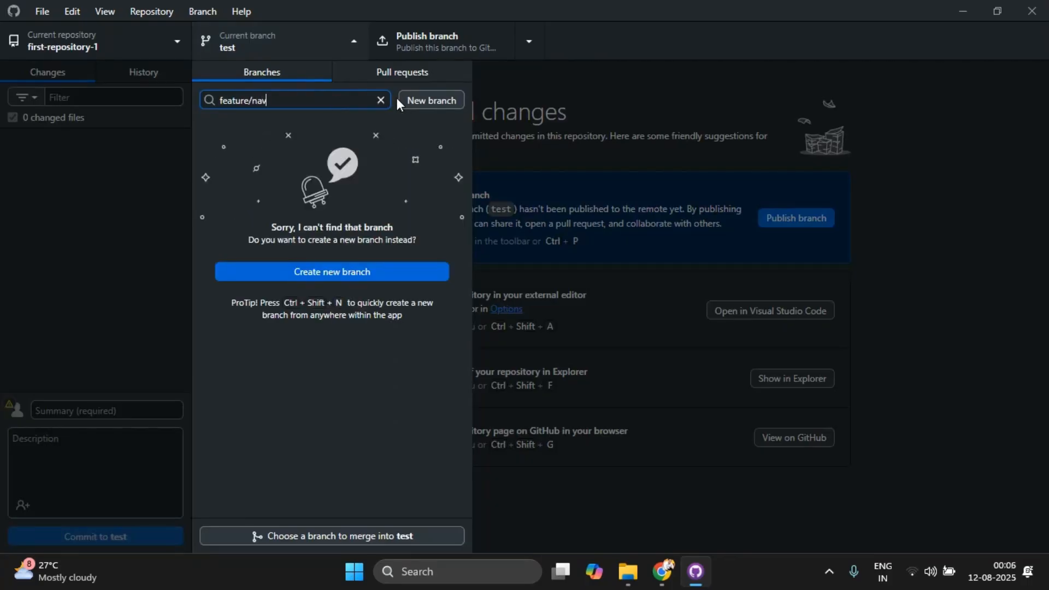
{"action": "type", "text": "bar"}
{"action": "left_click", "coordinate": [380, 100]}
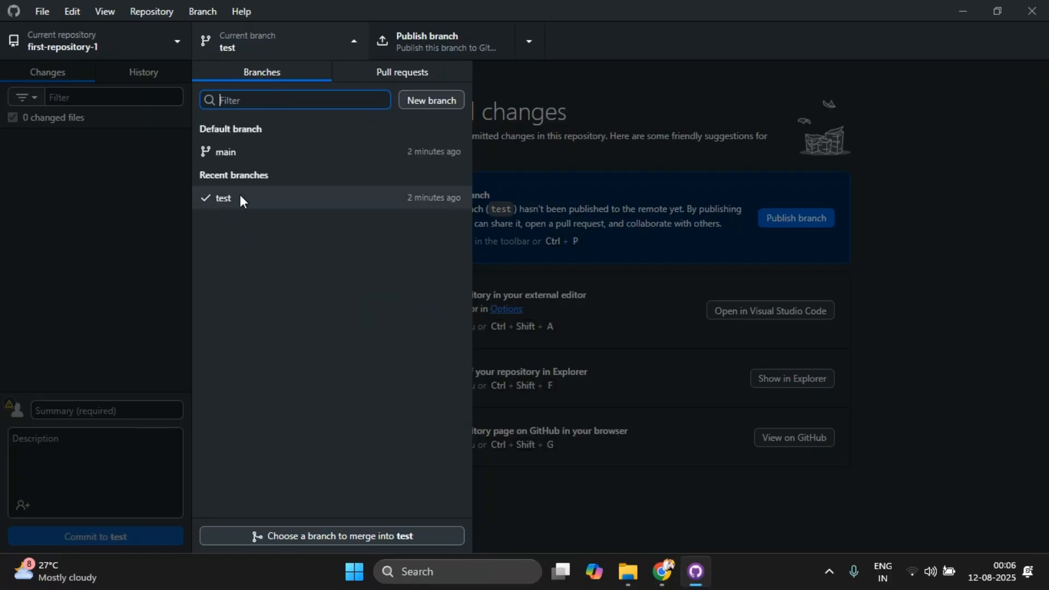
{"action": "left_click", "coordinate": [240, 203]}
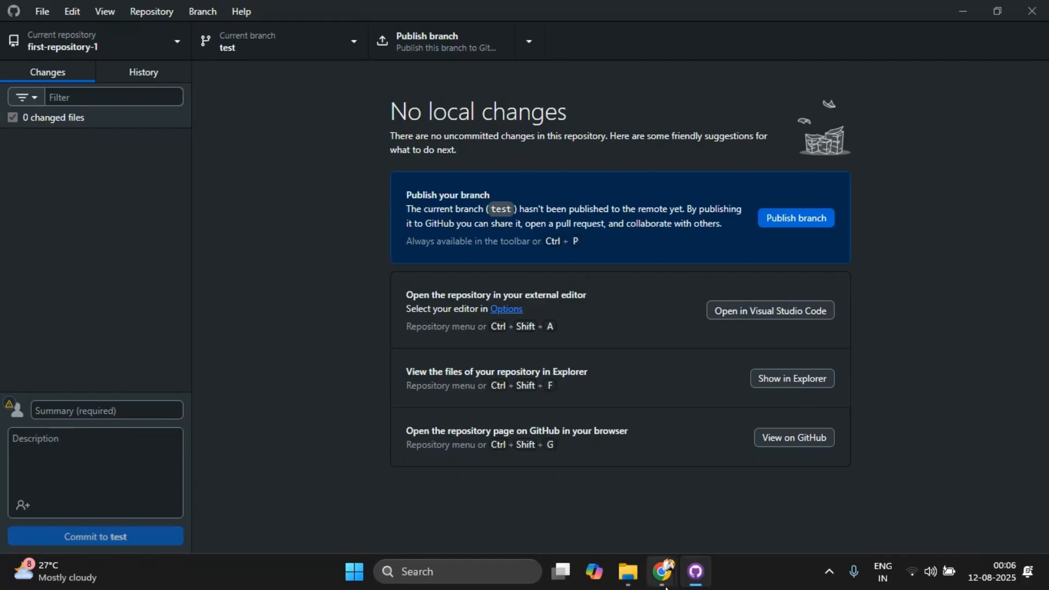
Step: Switch to File Explorer and copy the project11 Python file from Local Disk (D:) into the first-repository-1 folder
{"action": "mouse_move", "coordinate": [664, 586]}
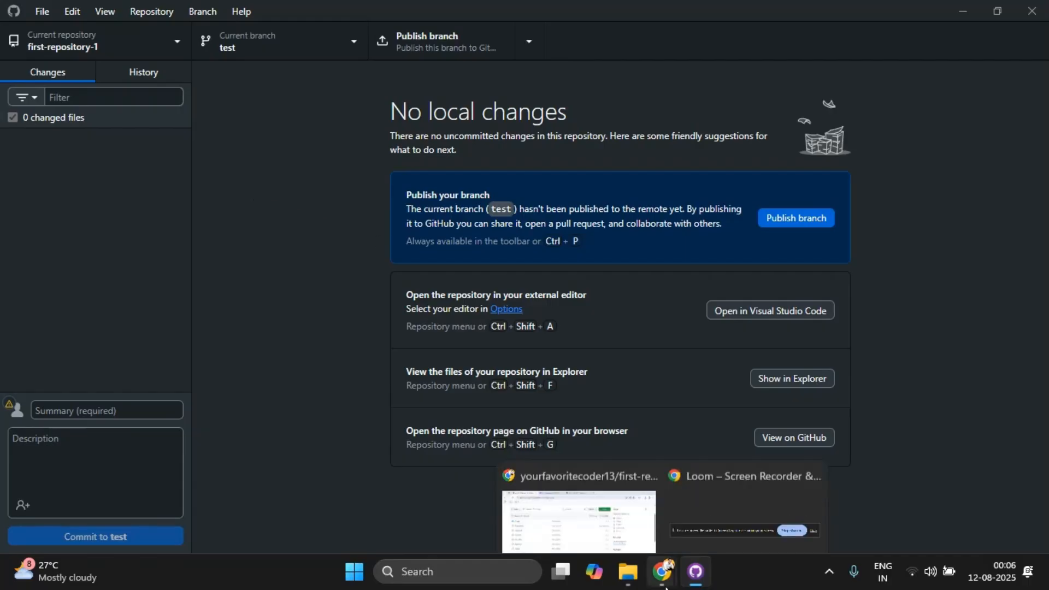
{"action": "left_click", "coordinate": [628, 572]}
{"action": "left_click", "coordinate": [219, 8]}
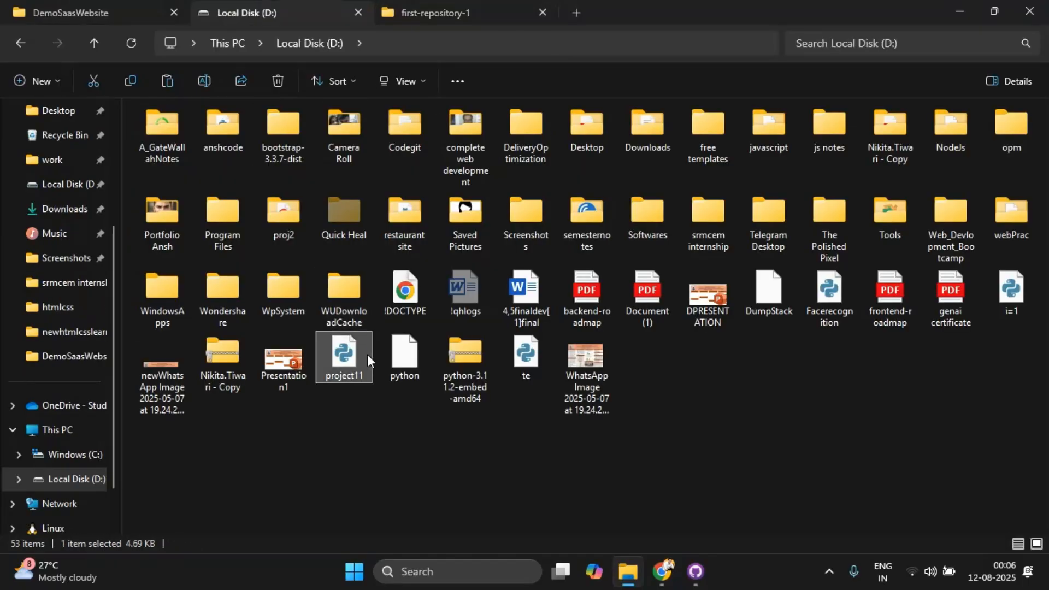
{"action": "left_click", "coordinate": [411, 3]}
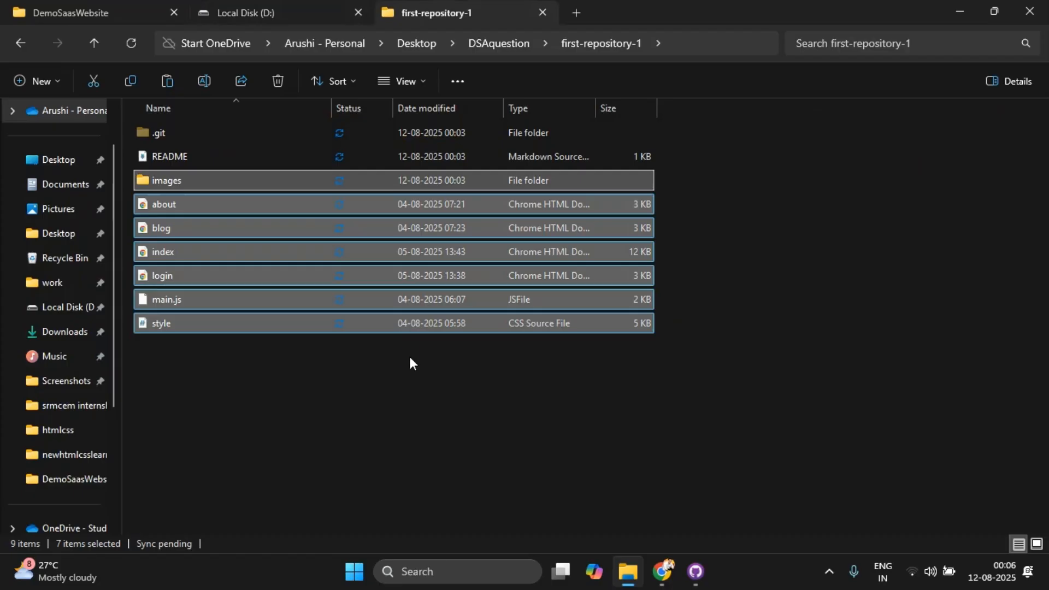
{"action": "key", "text": "ctrl+v"}
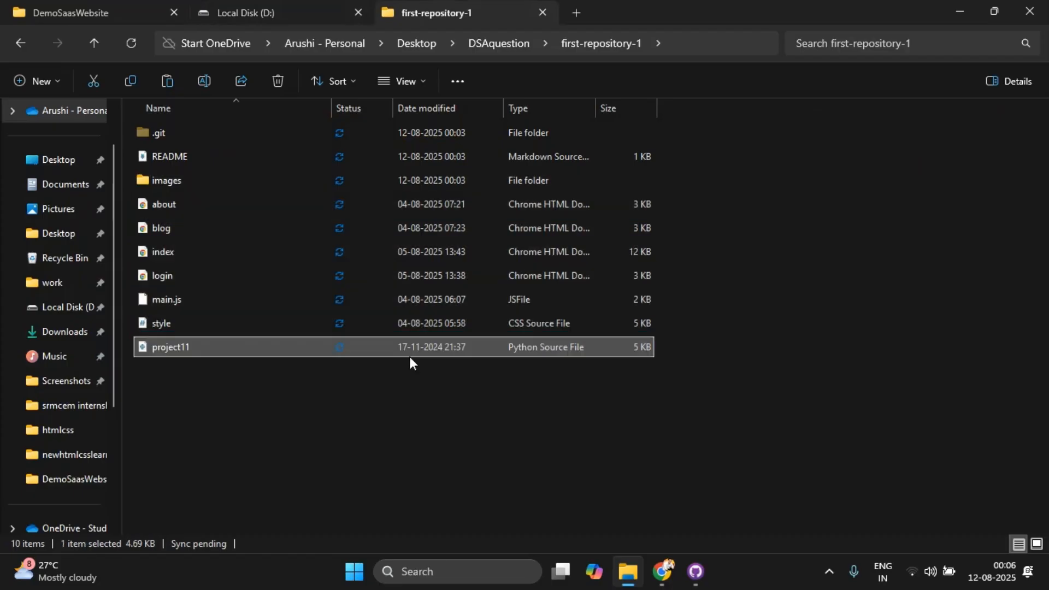
Step: Switch to GitHub Desktop, commit project11.py to the test branch with the summary "python" and publish the branch
{"action": "left_click", "coordinate": [695, 570]}
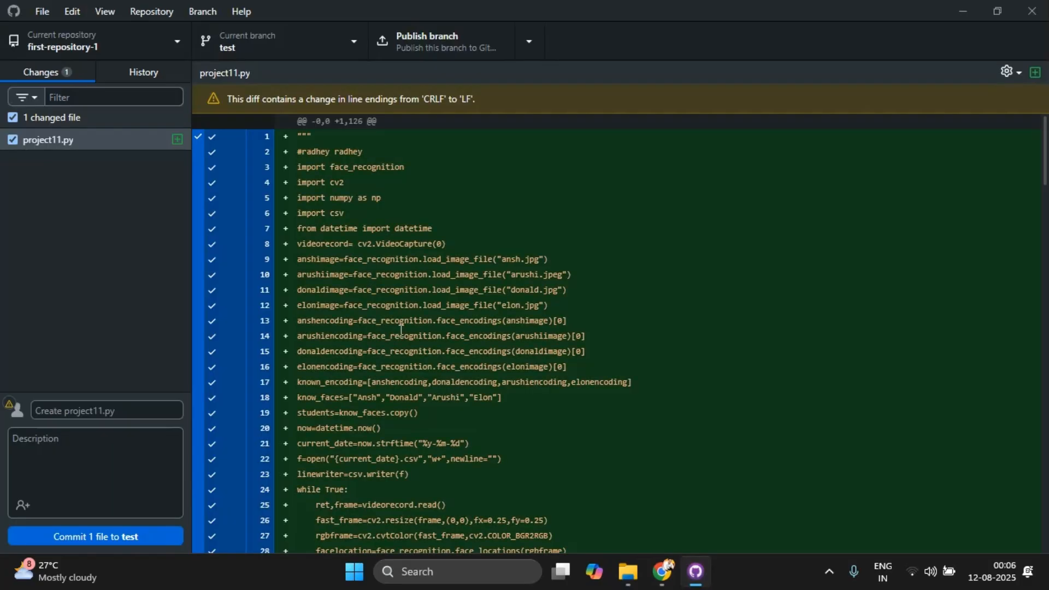
{"action": "left_click", "coordinate": [121, 409]}
{"action": "type", "text": "o"}
{"action": "key", "text": "BackSpace"}
{"action": "type", "text": "python"}
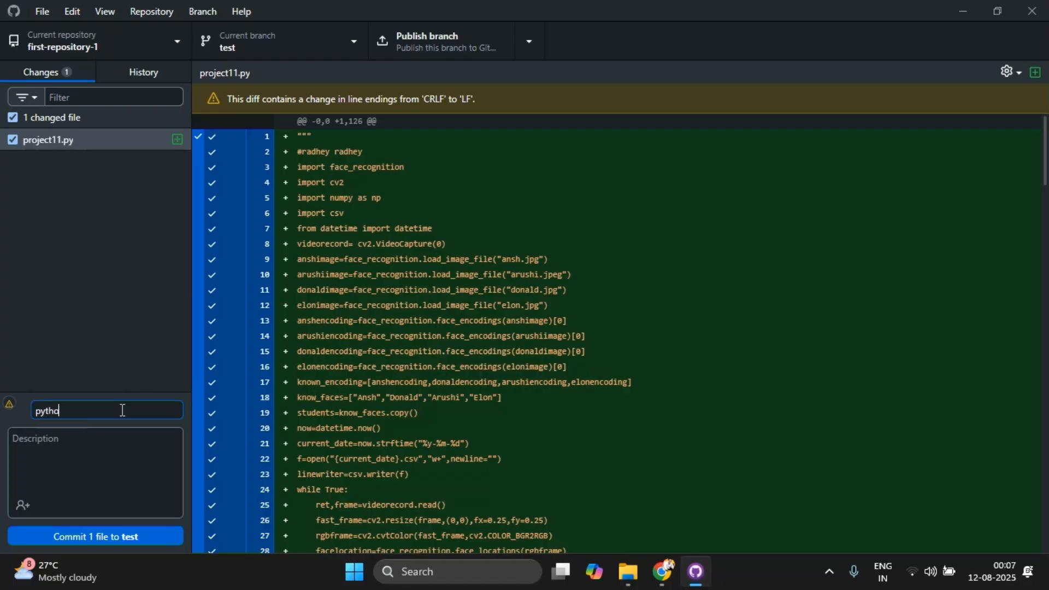
{"action": "left_click", "coordinate": [103, 527]}
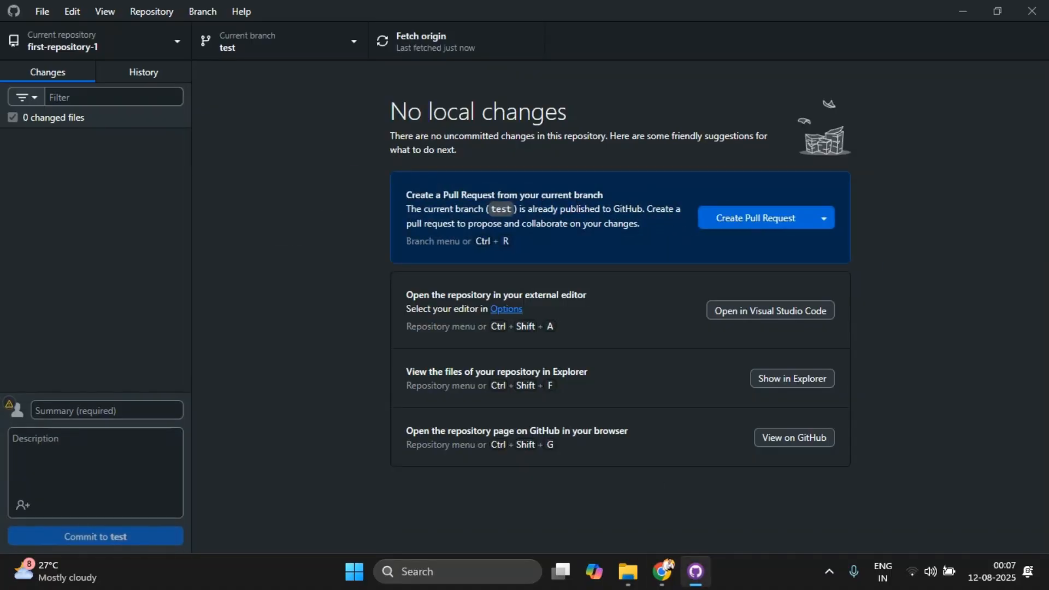
Step: Switch to Chrome, reload the first-repository-1 page and look over the files on the test branch
{"action": "mouse_move", "coordinate": [656, 553]}
{"action": "left_click", "coordinate": [632, 527]}
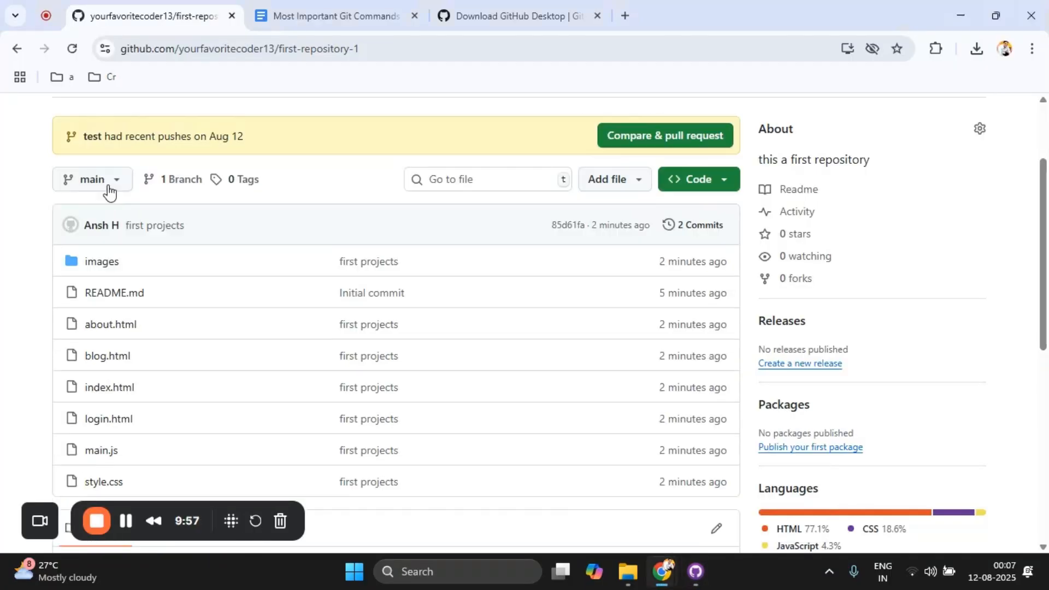
{"action": "left_click", "coordinate": [73, 49]}
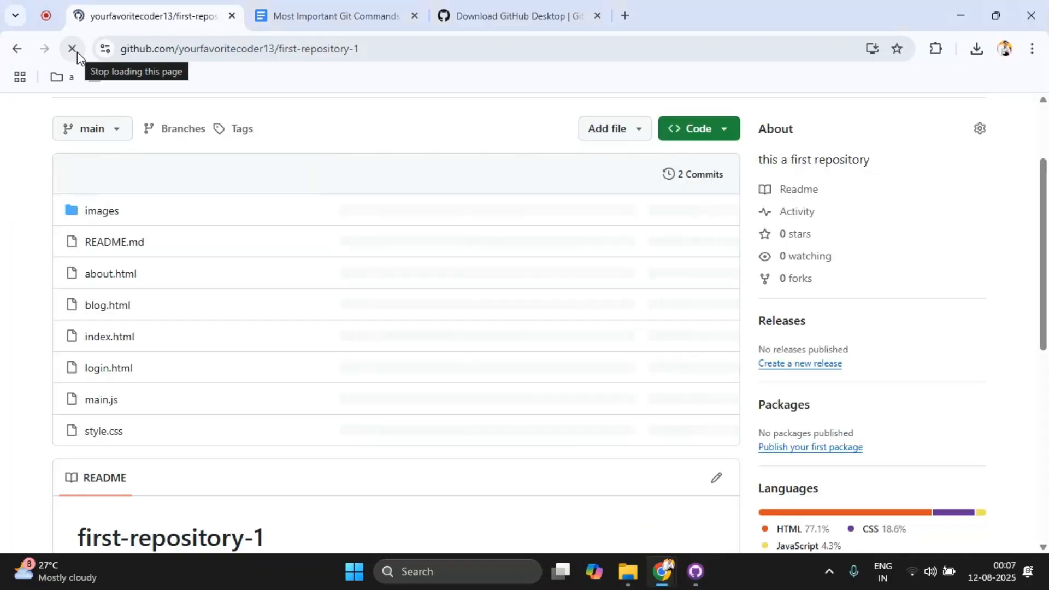
{"action": "left_click", "coordinate": [84, 131]}
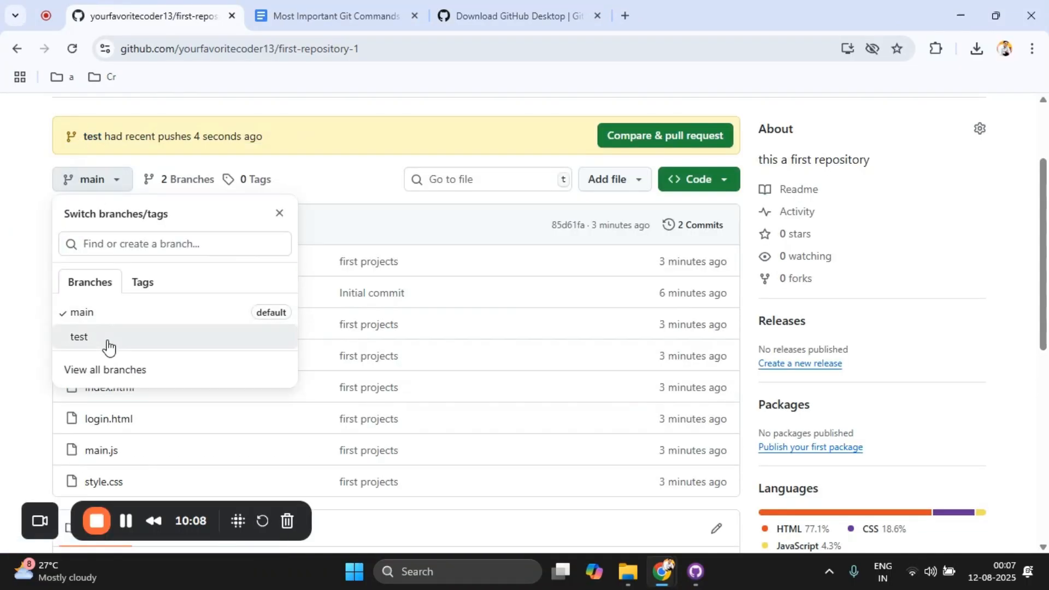
{"action": "left_click", "coordinate": [108, 339]}
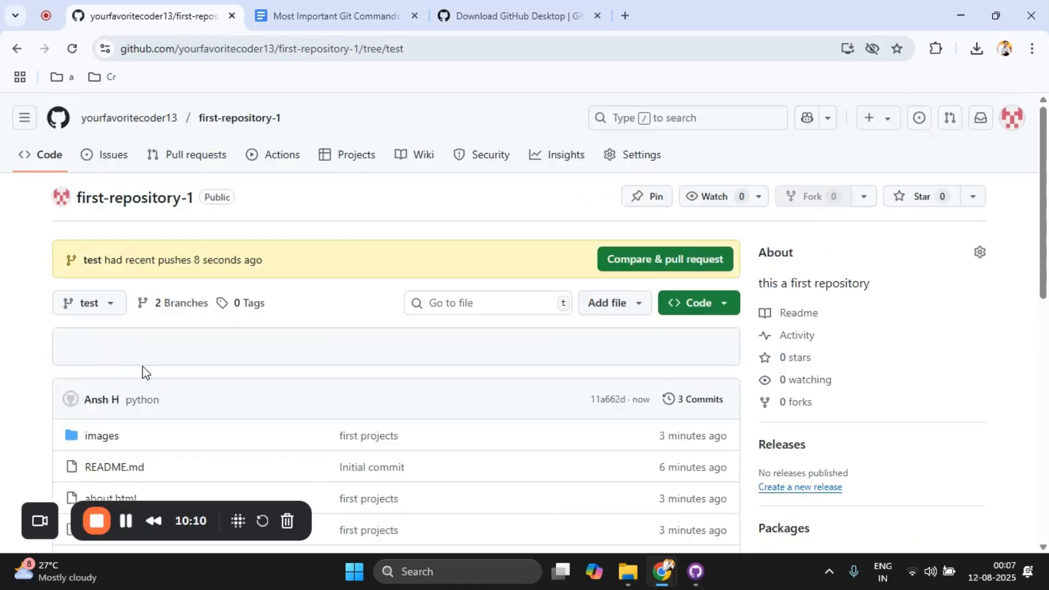
{"action": "left_click_drag", "start_coordinate": [1046, 115], "coordinate": [1046, 143]}
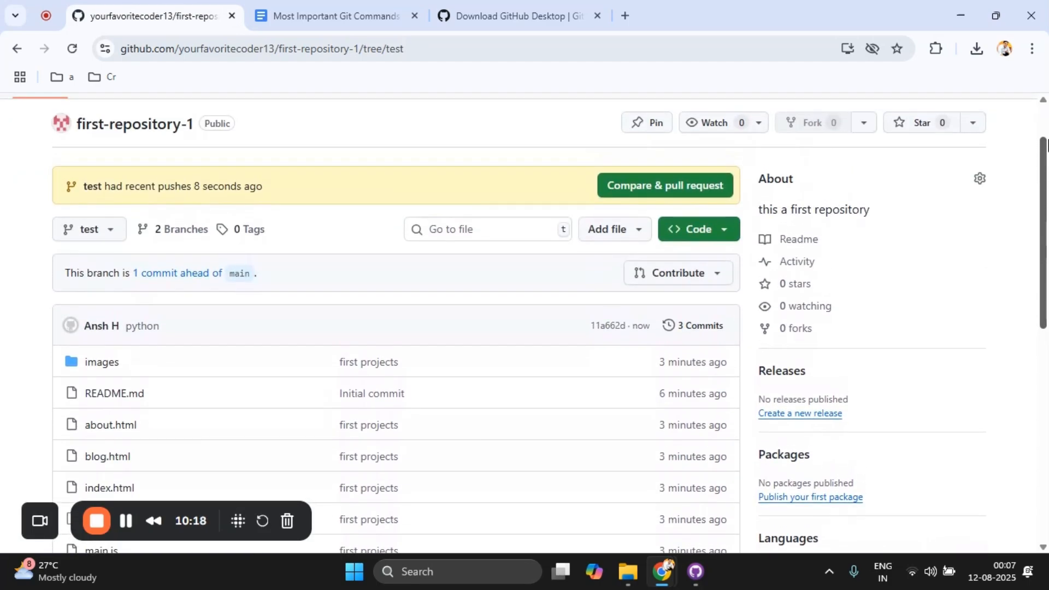
Step: Create a pull request titled "python" from test into main, leaving the description empty
{"action": "left_click", "coordinate": [670, 196]}
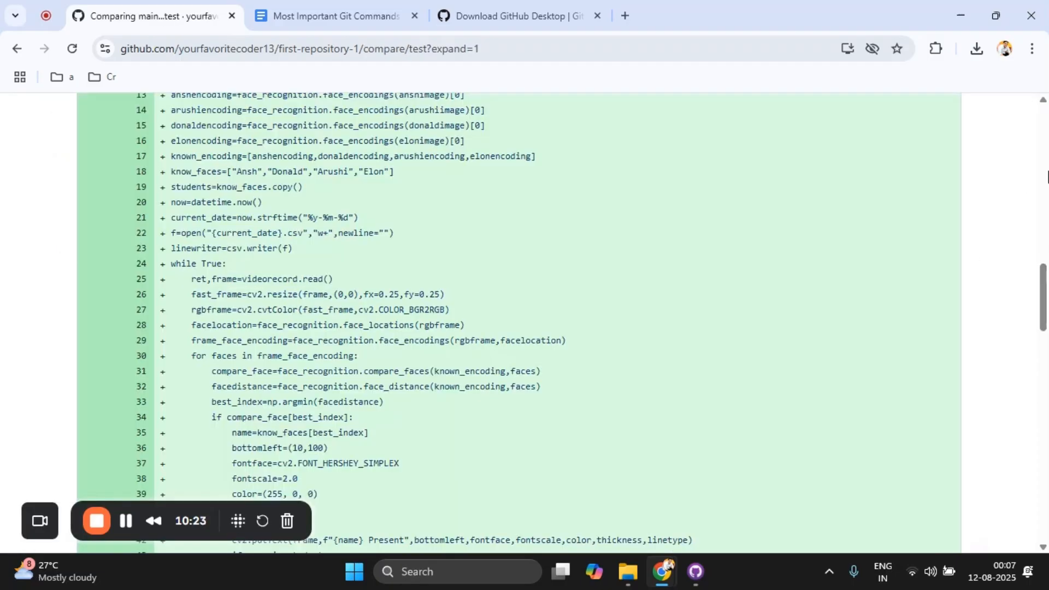
{"action": "left_click_drag", "start_coordinate": [1046, 279], "coordinate": [1020, 156]}
{"action": "left_click", "coordinate": [1047, 174]}
{"action": "left_click", "coordinate": [504, 301]}
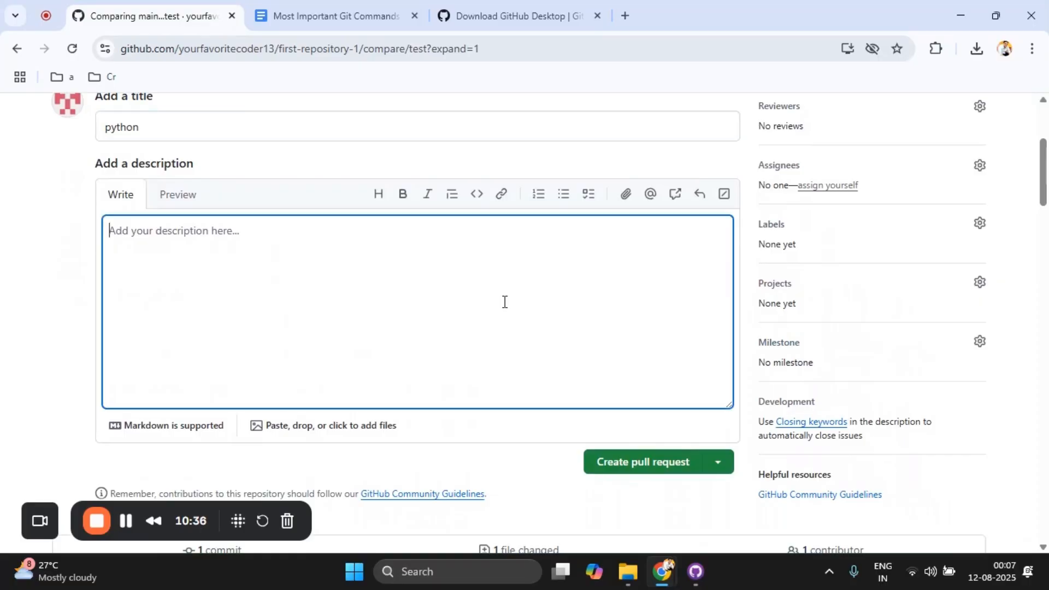
{"action": "left_click", "coordinate": [630, 462]}
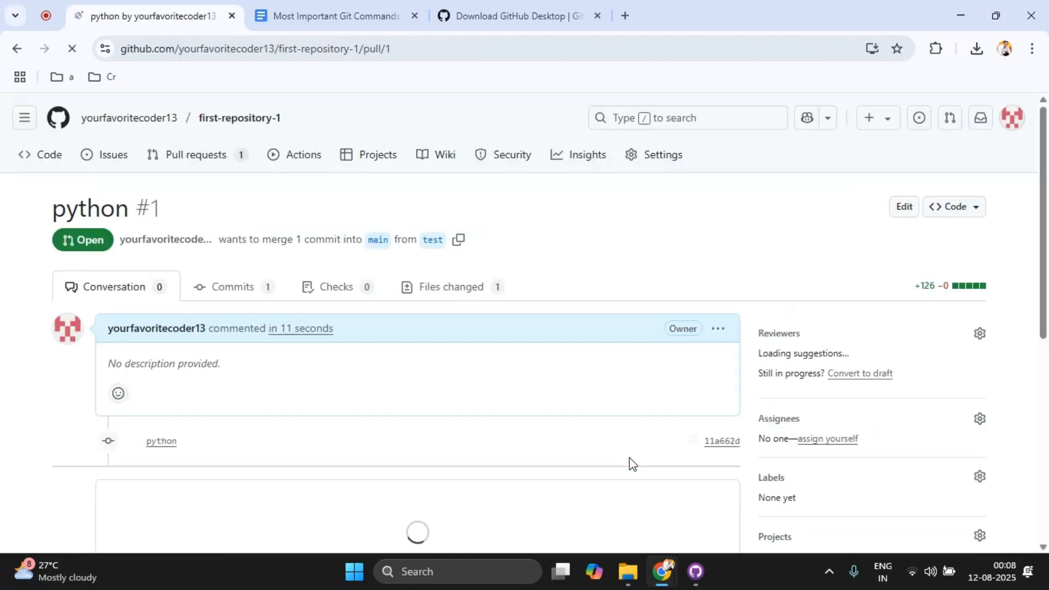
Step: Merge the python pull request into main with the default commit message and confirm the merge
{"action": "left_click_drag", "start_coordinate": [1047, 196], "coordinate": [1047, 273]}
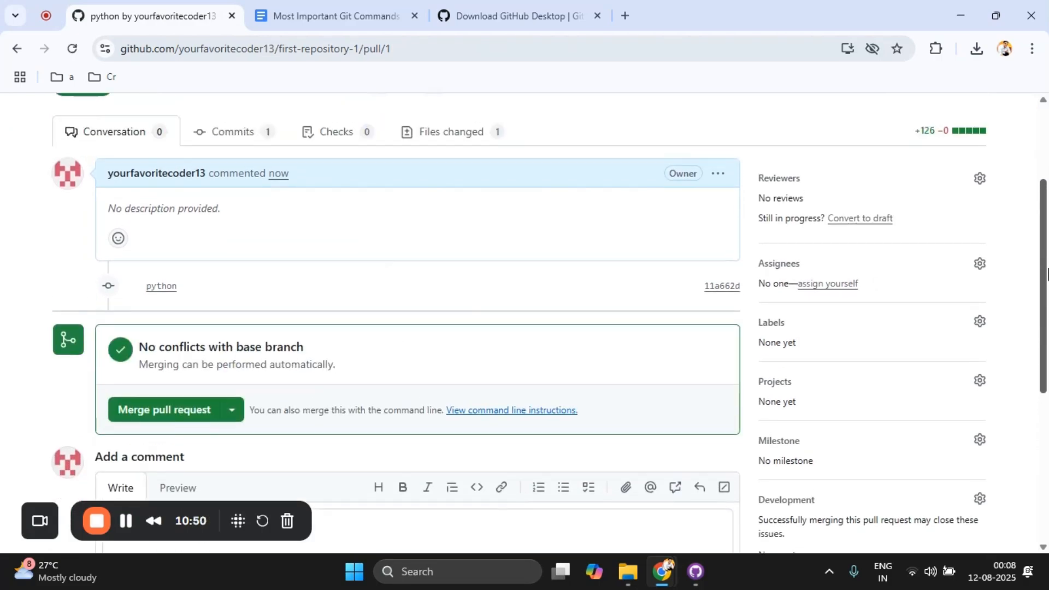
{"action": "left_click", "coordinate": [174, 416]}
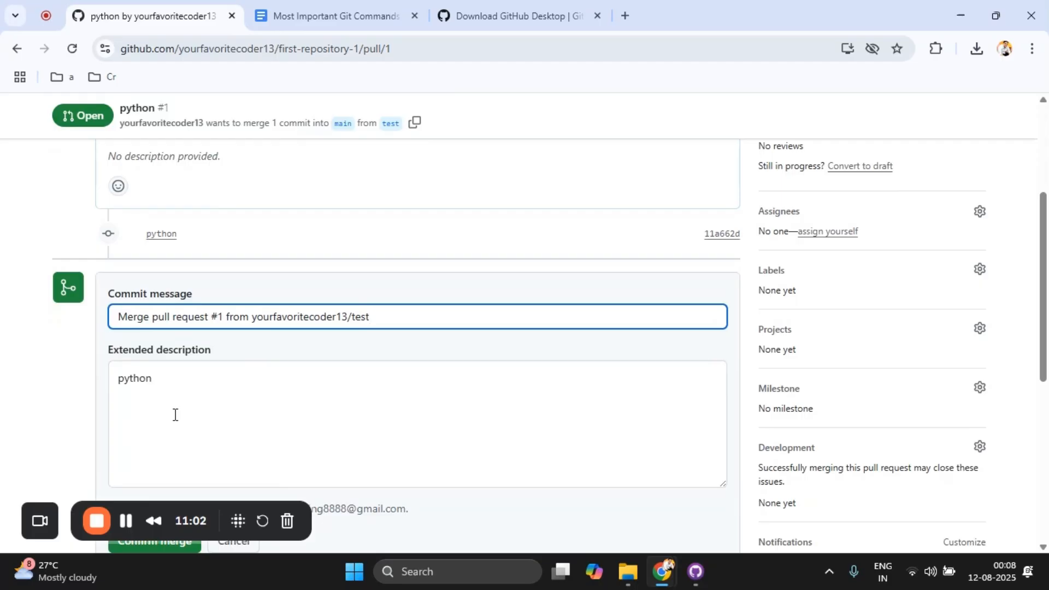
{"action": "scroll", "coordinate": [845, 413], "scroll_direction": "down", "scroll_amount": 2}
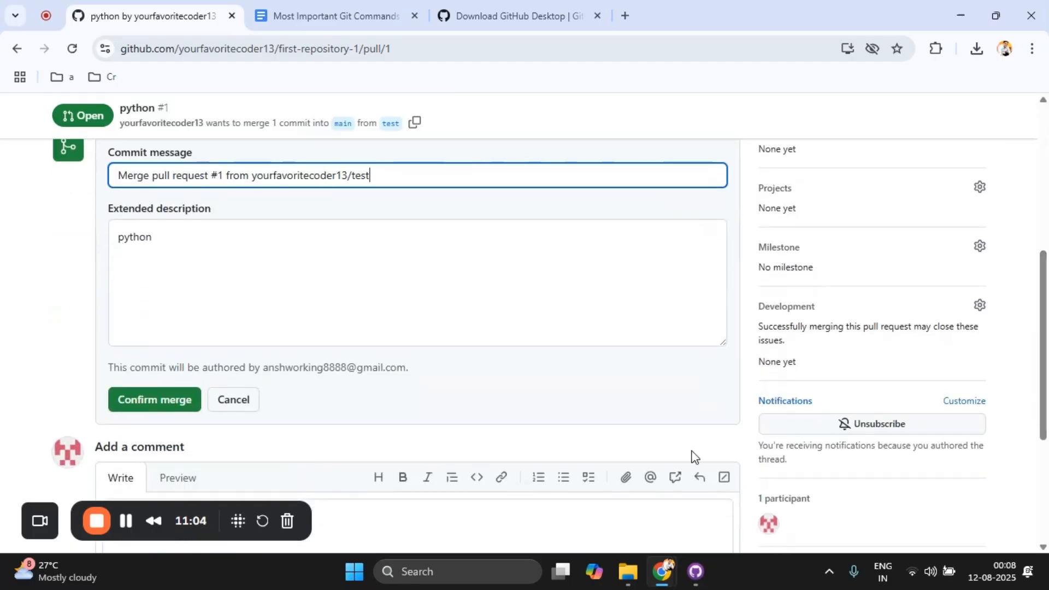
{"action": "left_click", "coordinate": [183, 404]}
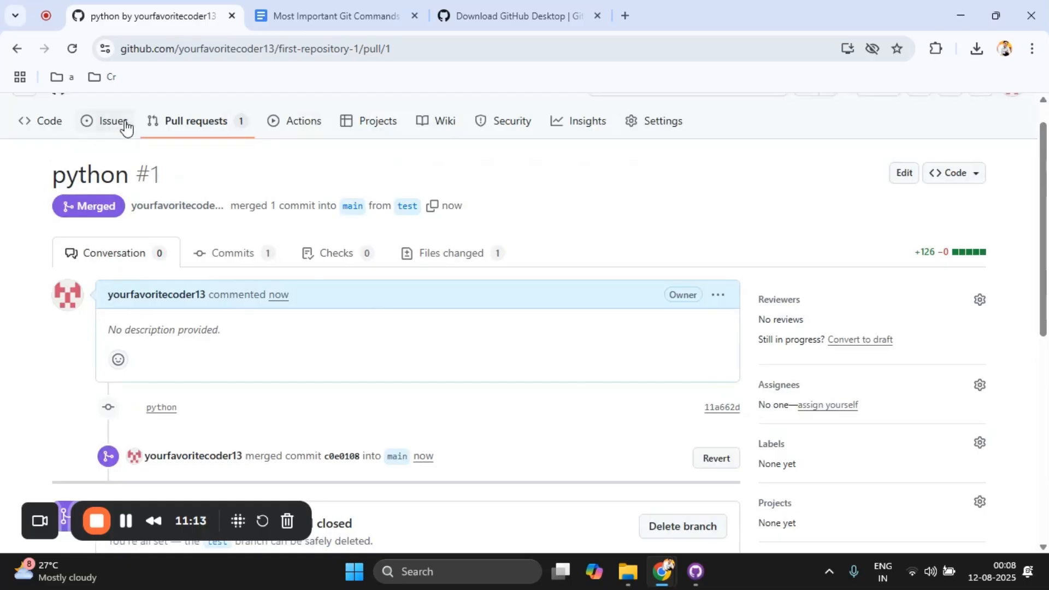
Step: Return to the first-repository-1 page and look over the files on the main branch
{"action": "left_click_drag", "start_coordinate": [1046, 303], "coordinate": [1046, 241]}
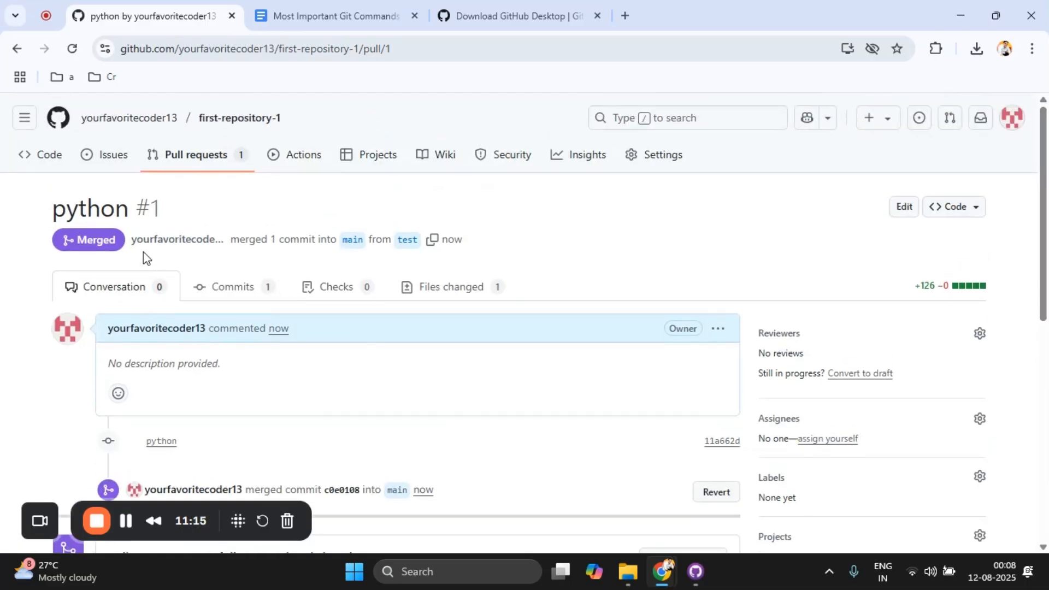
{"action": "left_click", "coordinate": [241, 125]}
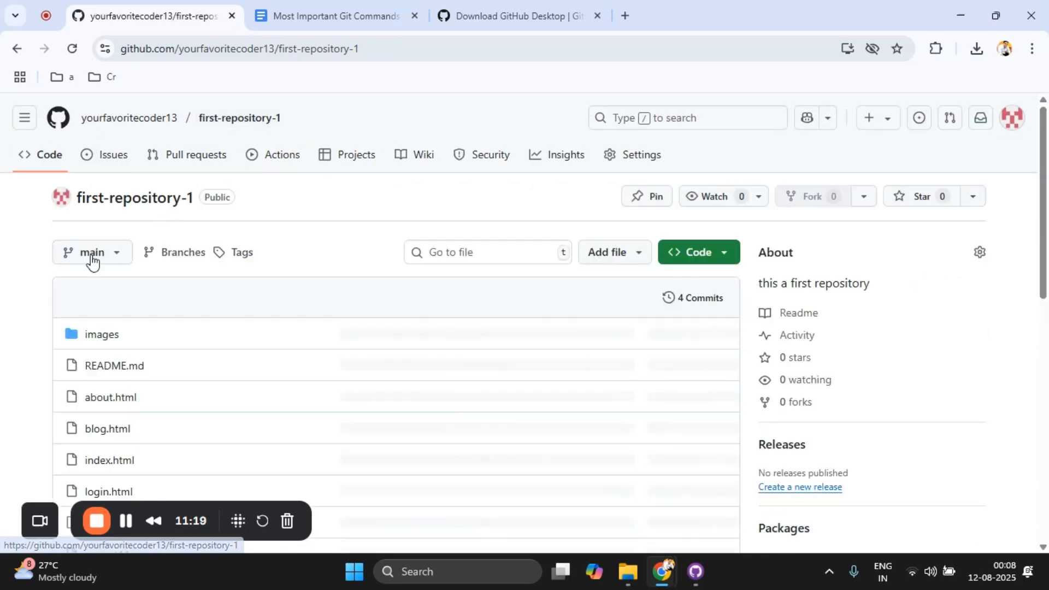
{"action": "left_click_drag", "start_coordinate": [1044, 252], "coordinate": [1046, 339]}
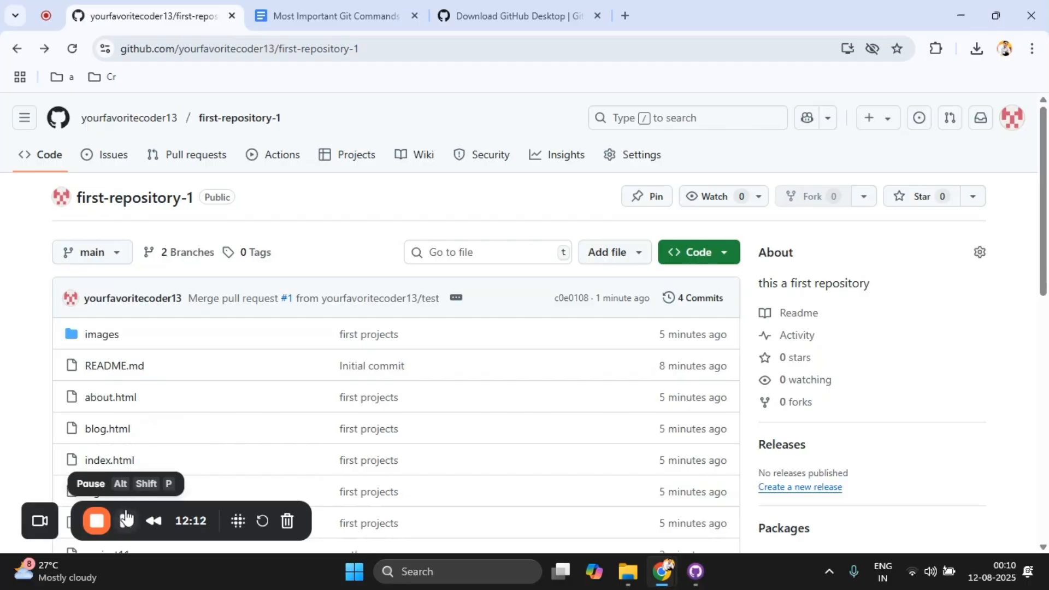
Step: In the repository's collaborator settings, find a person by the collaborator's username and invite them to first-repository-1
{"action": "left_click", "coordinate": [629, 158]}
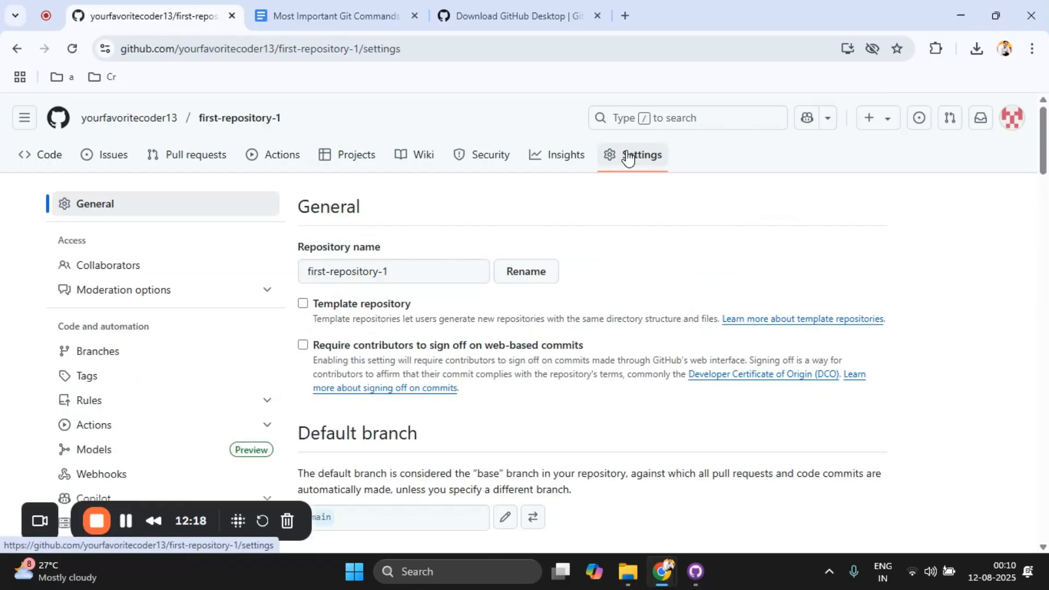
{"action": "left_click", "coordinate": [120, 269]}
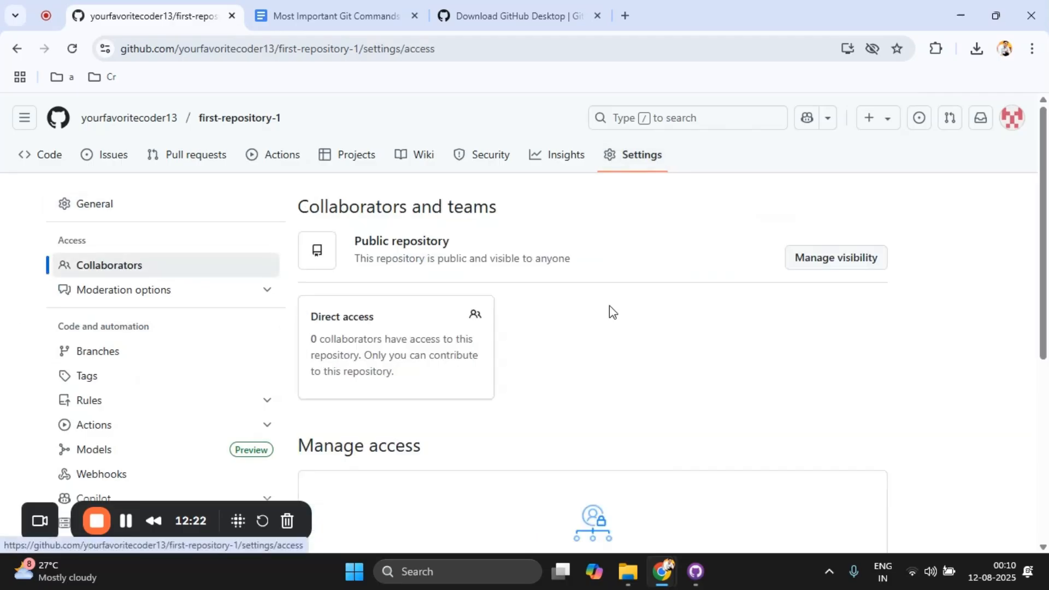
{"action": "left_click_drag", "start_coordinate": [1046, 293], "coordinate": [1045, 421]}
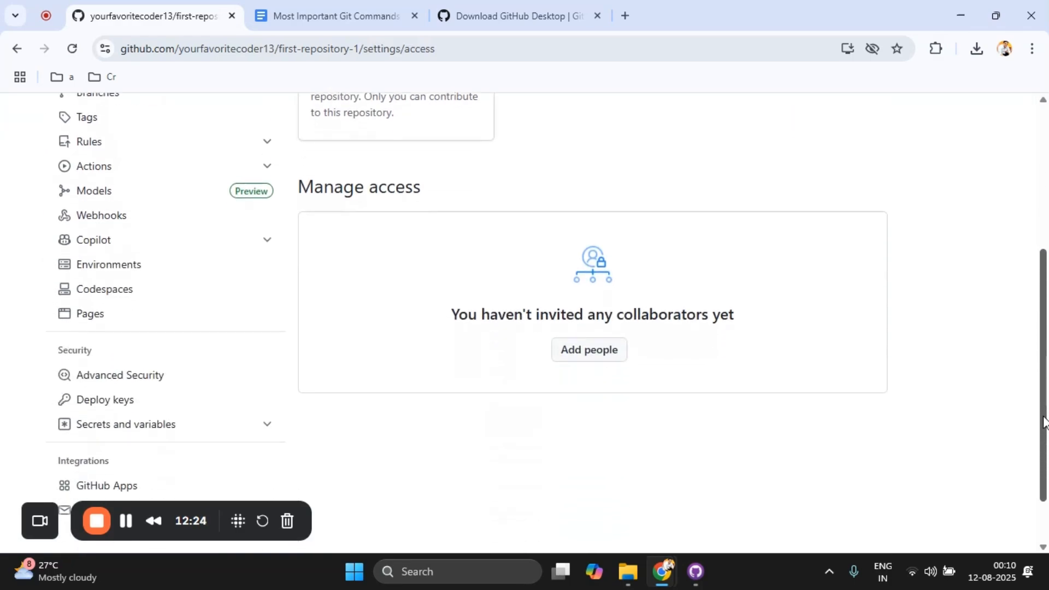
{"action": "left_click", "coordinate": [589, 361]}
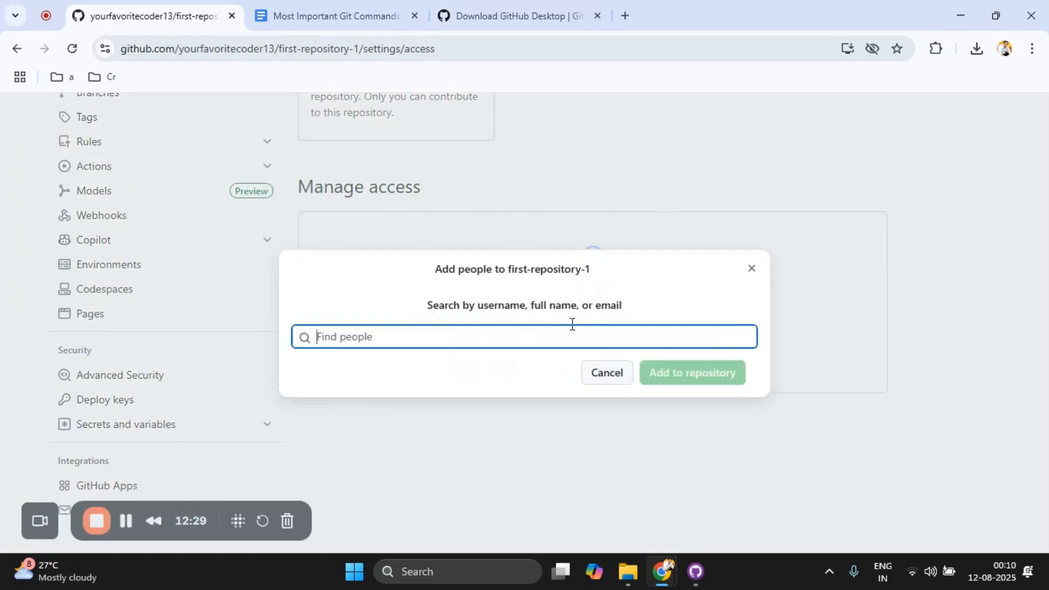
{"action": "type", "text": "ansh13"}
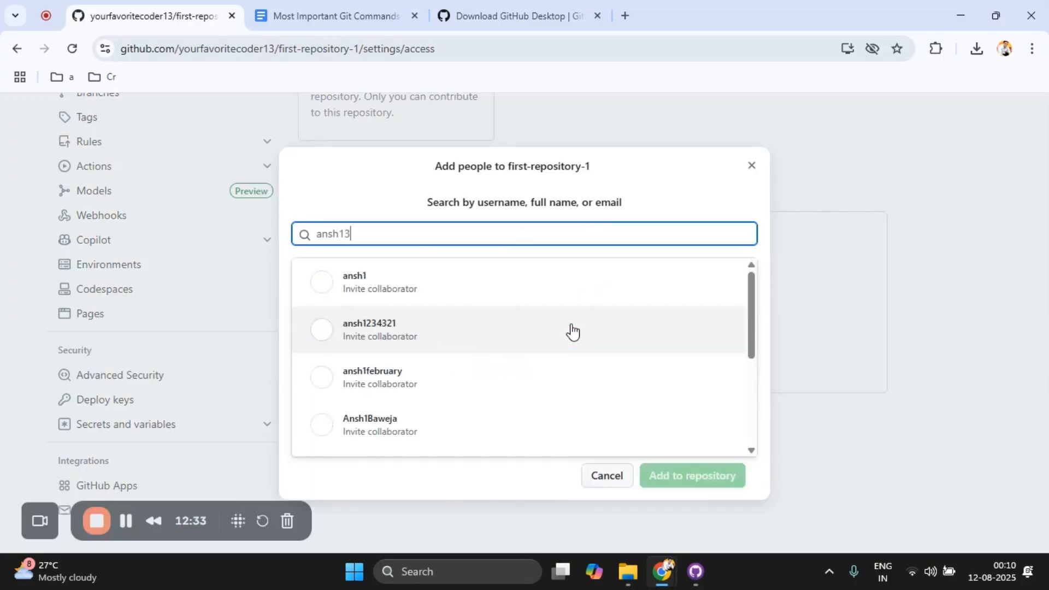
{"action": "type", "text": "25"}
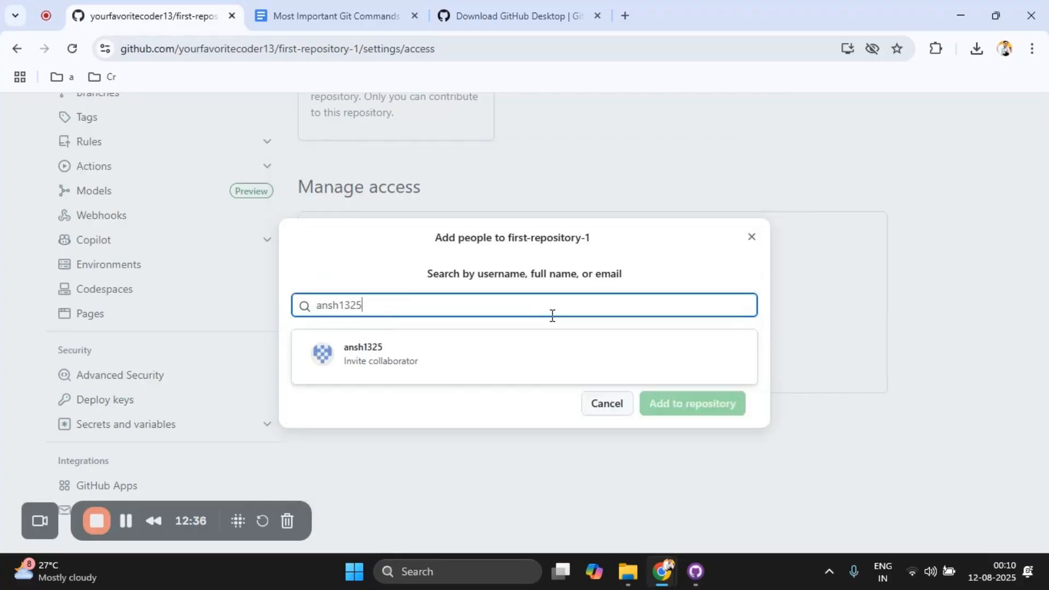
{"action": "left_click", "coordinate": [482, 377]}
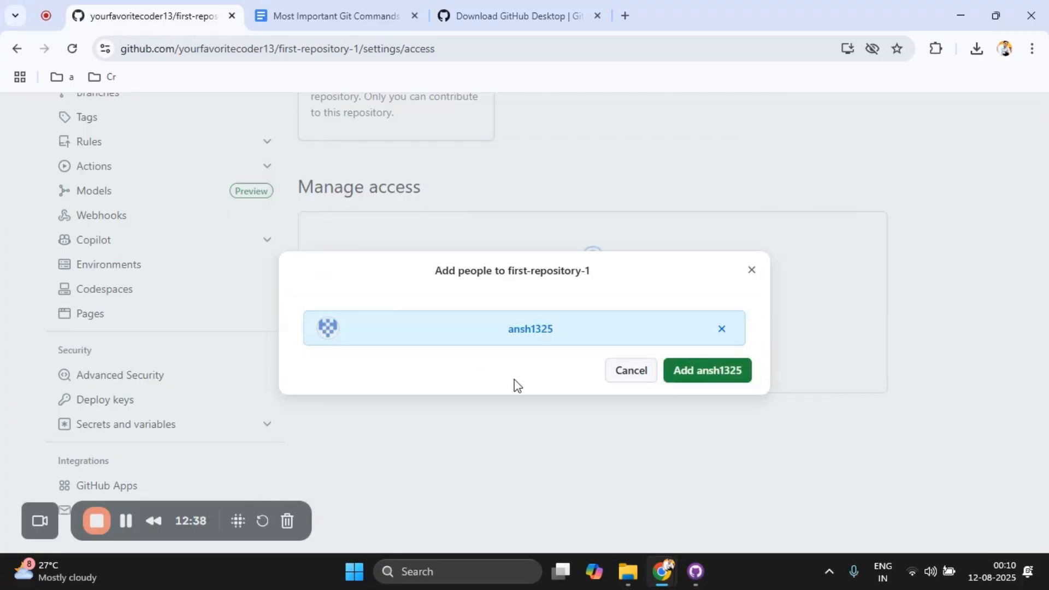
{"action": "left_click", "coordinate": [703, 375]}
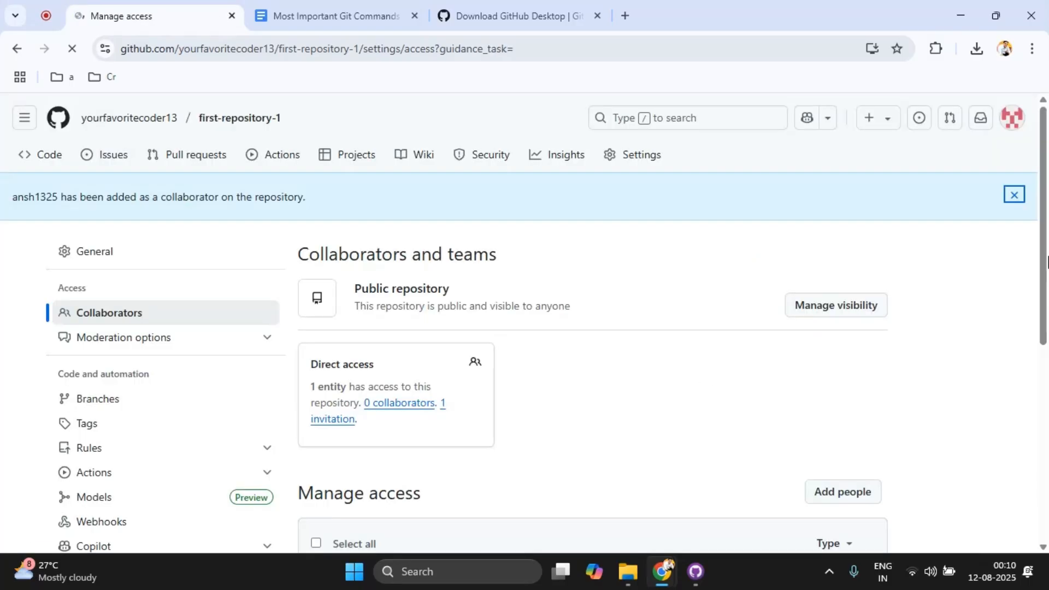
Step: Review the collaborator's invitation in the Manage access list and return to the first-repository-1 page
{"action": "scroll", "coordinate": [713, 464], "scroll_direction": "down", "scroll_amount": 5}
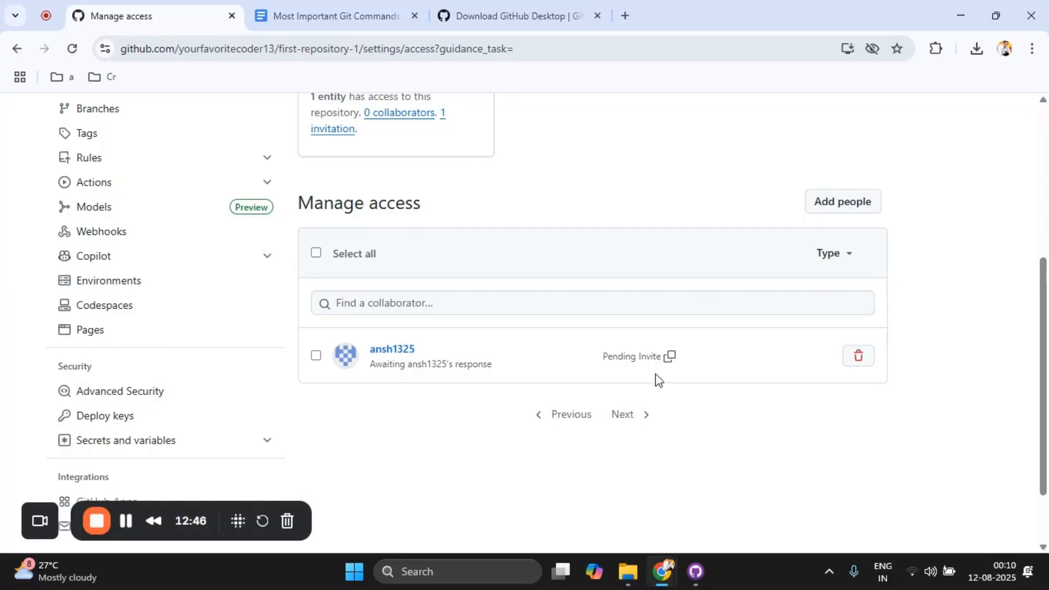
{"action": "left_click", "coordinate": [656, 309]}
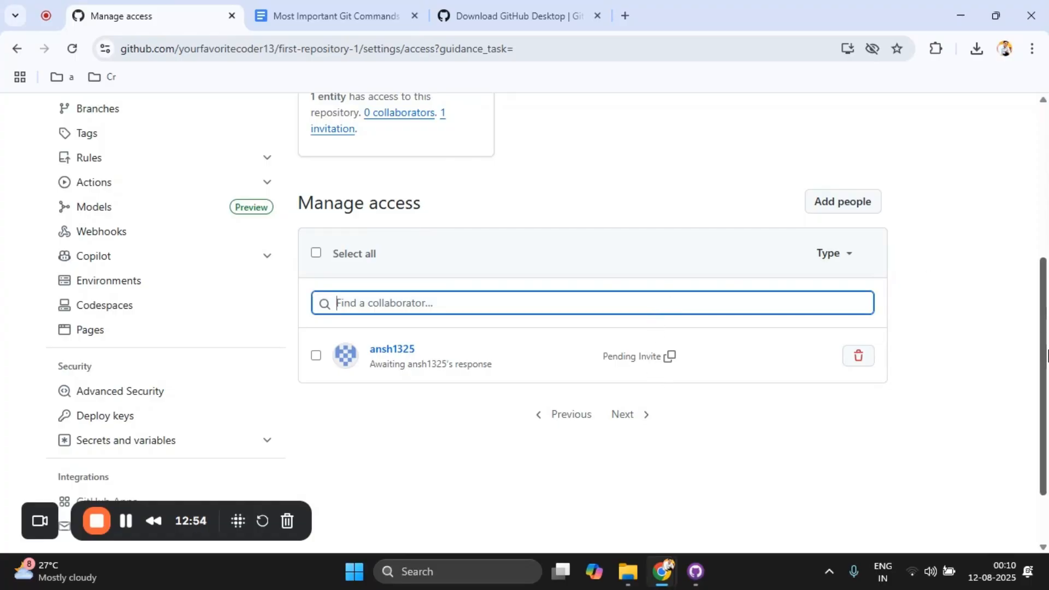
{"action": "scroll", "coordinate": [1046, 355], "scroll_direction": "down", "scroll_amount": 1}
{"action": "scroll", "coordinate": [1046, 382], "scroll_direction": "up", "scroll_amount": 2}
{"action": "left_click_drag", "start_coordinate": [1046, 389], "coordinate": [1046, 470]}
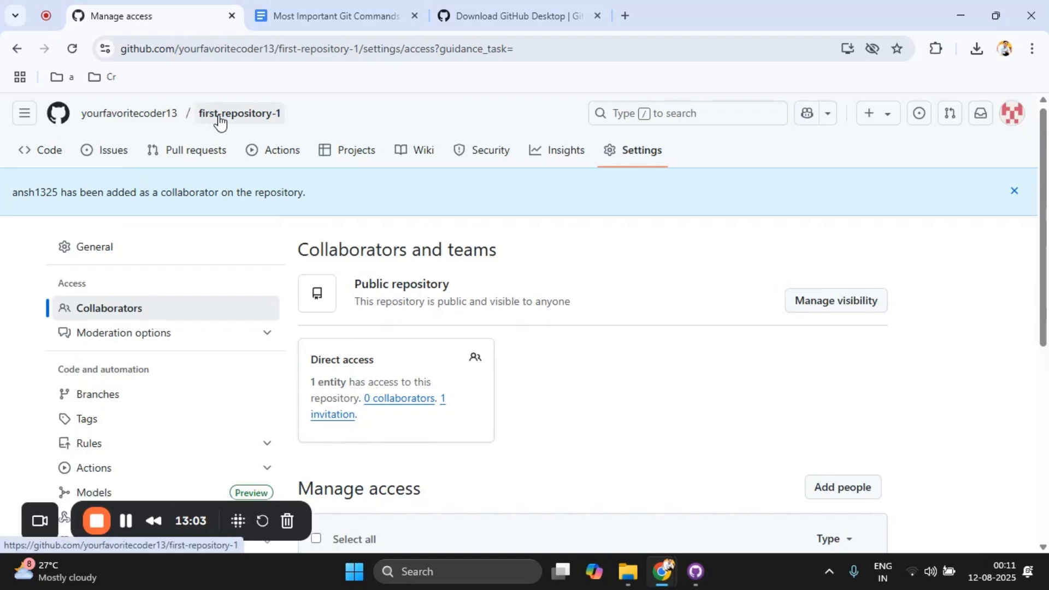
{"action": "left_click", "coordinate": [220, 121]}
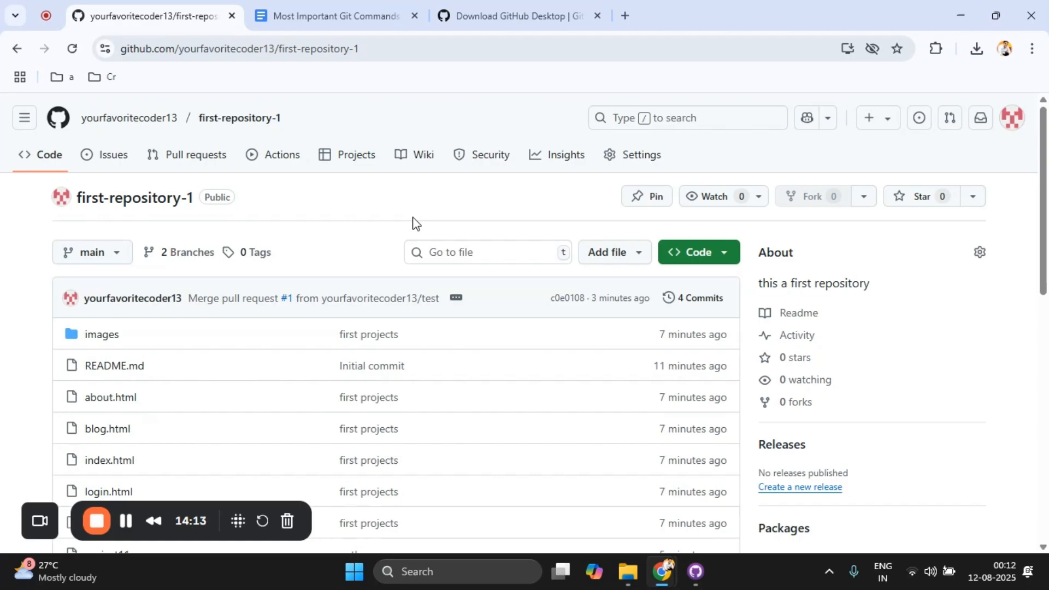
Step: In the repository's GitHub Pages settings, deploy the site from the main branch's / (root) folder and save
{"action": "left_click", "coordinate": [648, 162]}
{"action": "left_click_drag", "start_coordinate": [1045, 168], "coordinate": [1048, 286]}
{"action": "left_click_drag", "start_coordinate": [1047, 224], "coordinate": [1046, 126]}
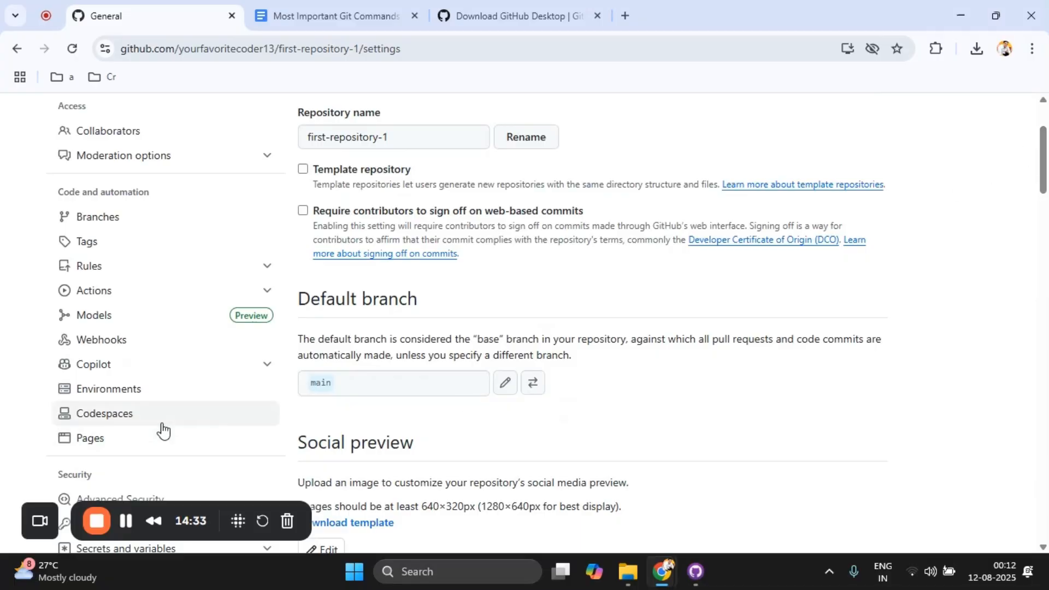
{"action": "left_click", "coordinate": [108, 436]}
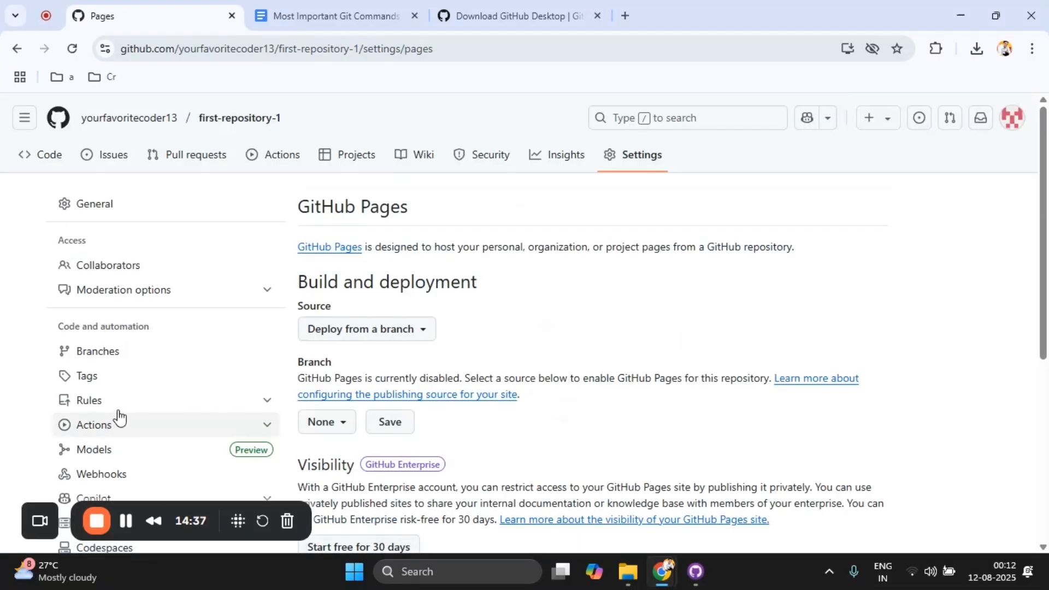
{"action": "left_click", "coordinate": [321, 424]}
{"action": "left_click", "coordinate": [339, 522]}
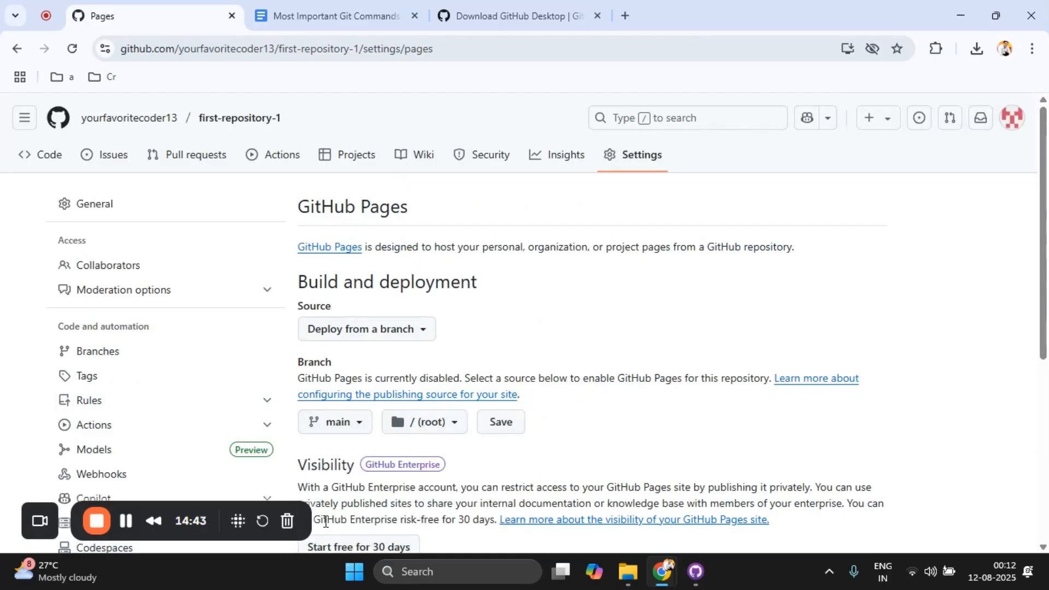
{"action": "left_click", "coordinate": [513, 425]}
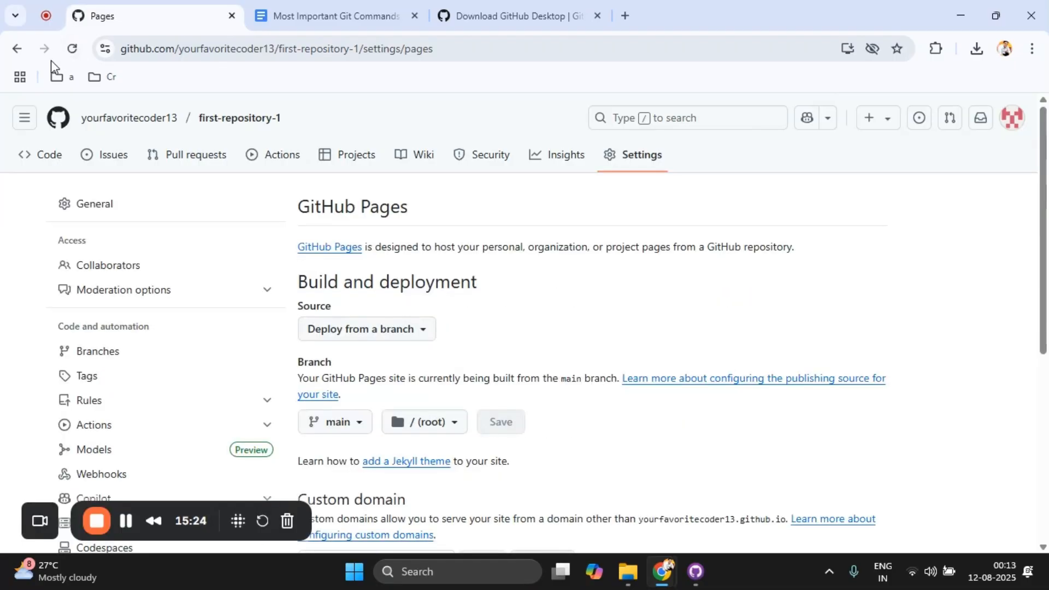
Step: Reload the GitHub Pages settings and visit the published site
{"action": "left_click", "coordinate": [71, 59]}
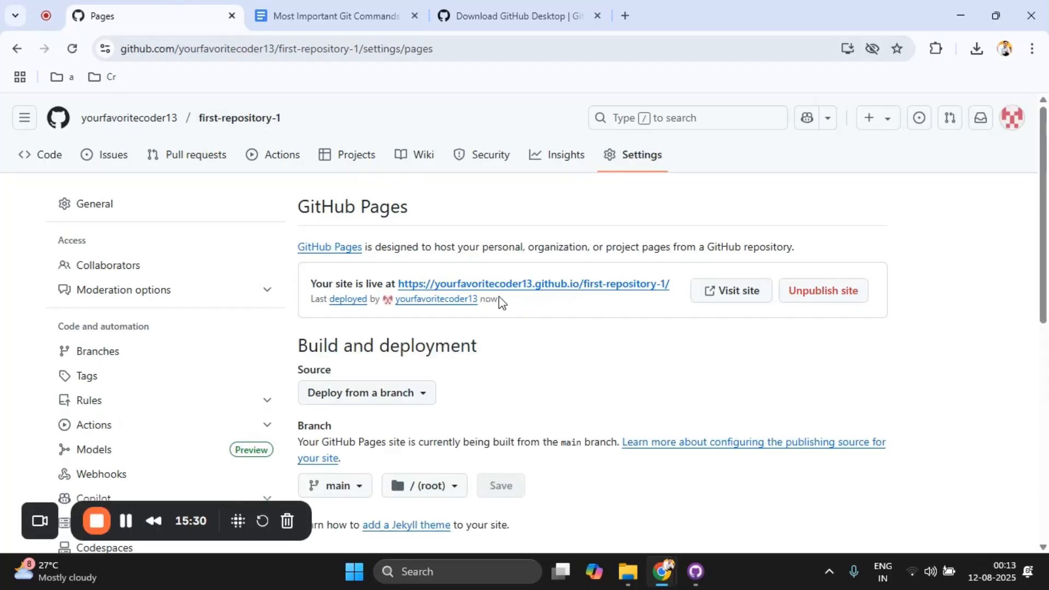
{"action": "left_click", "coordinate": [709, 292]}
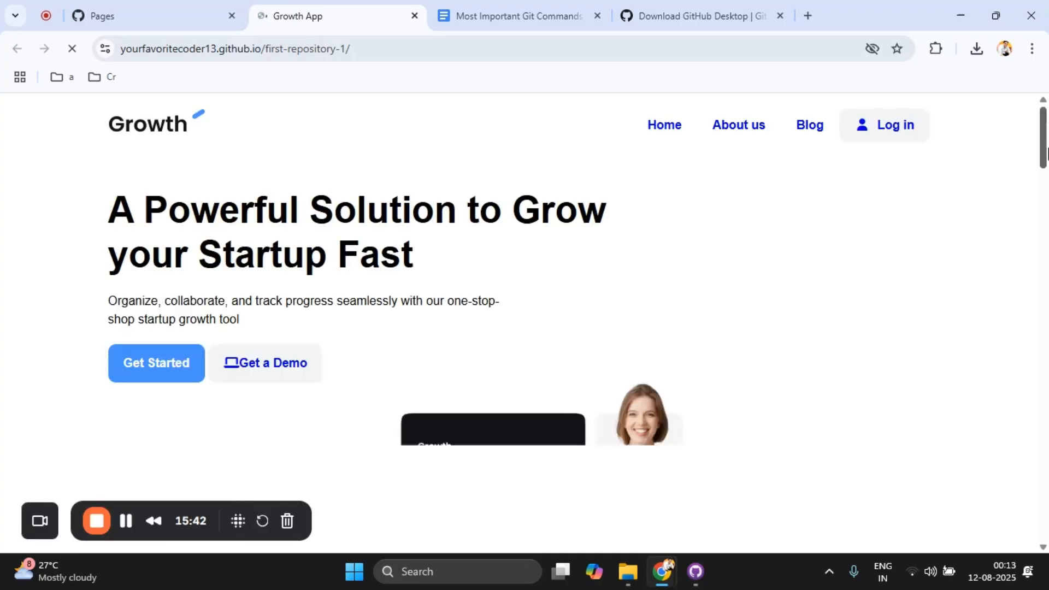
Step: Check the published site and its GitHub Pages settings, then read the Git version command in the Most Important Git Commands document
{"action": "left_click_drag", "start_coordinate": [1046, 149], "coordinate": [841, 96]}
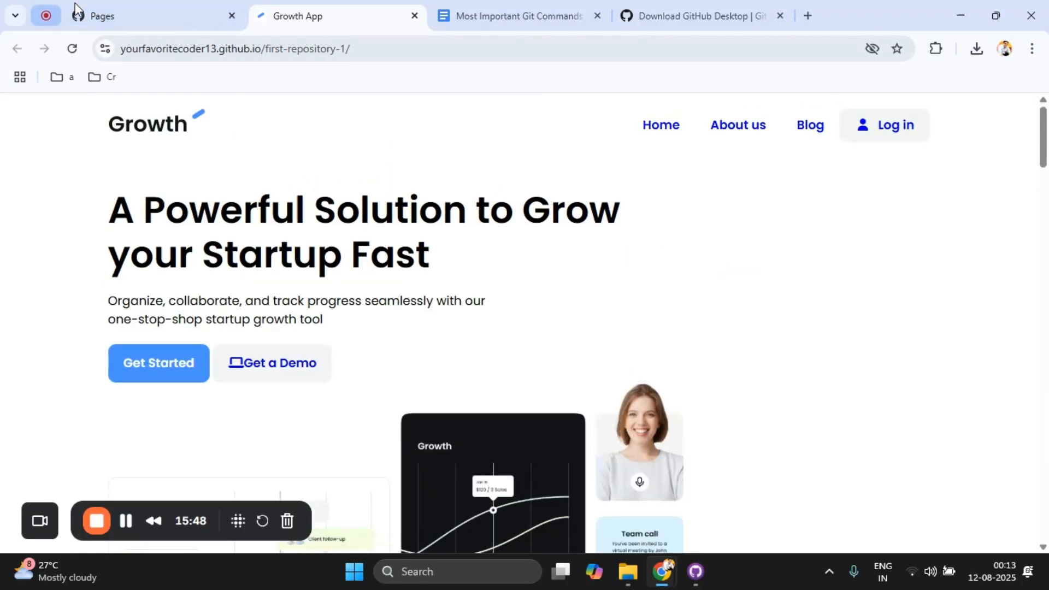
{"action": "left_click", "coordinate": [107, 12]}
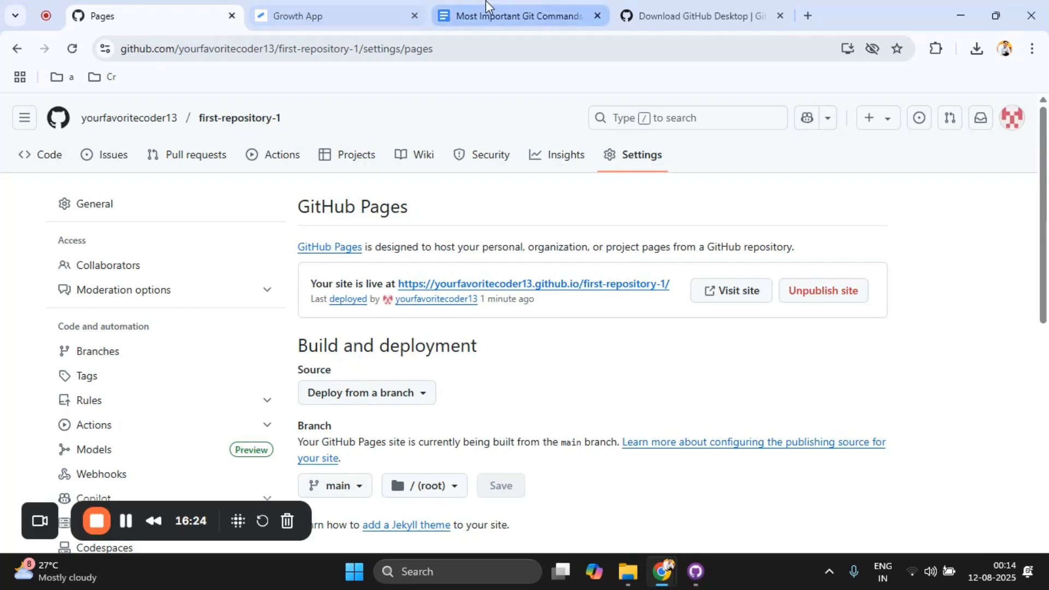
{"action": "left_click", "coordinate": [541, 1]}
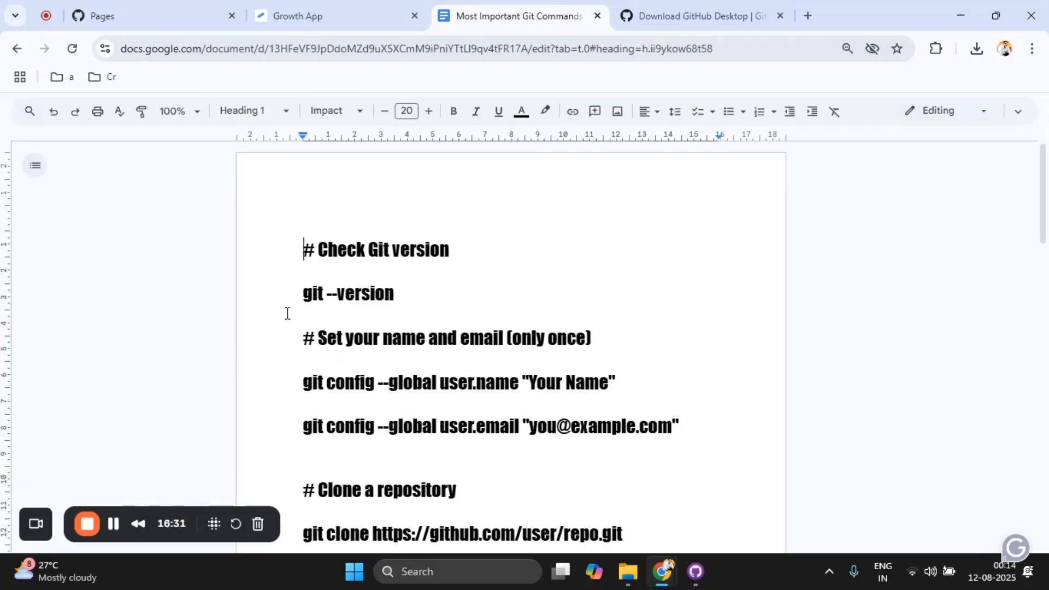
{"action": "left_click_drag", "start_coordinate": [288, 312], "coordinate": [427, 304]}
{"action": "left_click", "coordinate": [427, 303]}
{"action": "left_click", "coordinate": [407, 257]}
Step: Search the web for "git download" and open the official Git download page for Windows
{"action": "left_click", "coordinate": [311, 15]}
{"action": "left_click", "coordinate": [326, 54]}
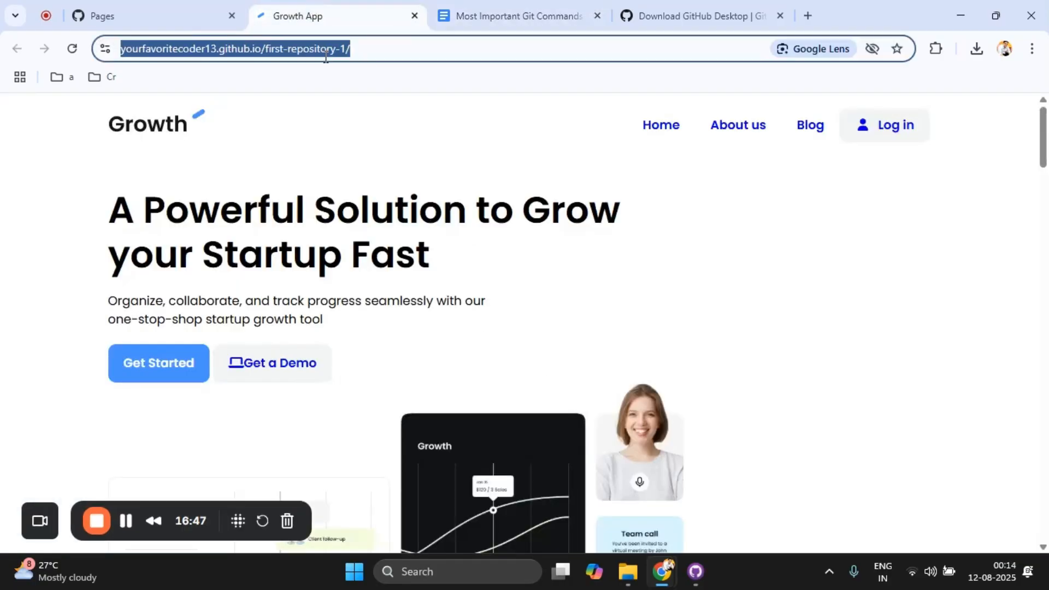
{"action": "type", "text": "git downl"}
{"action": "key", "text": "Return"}
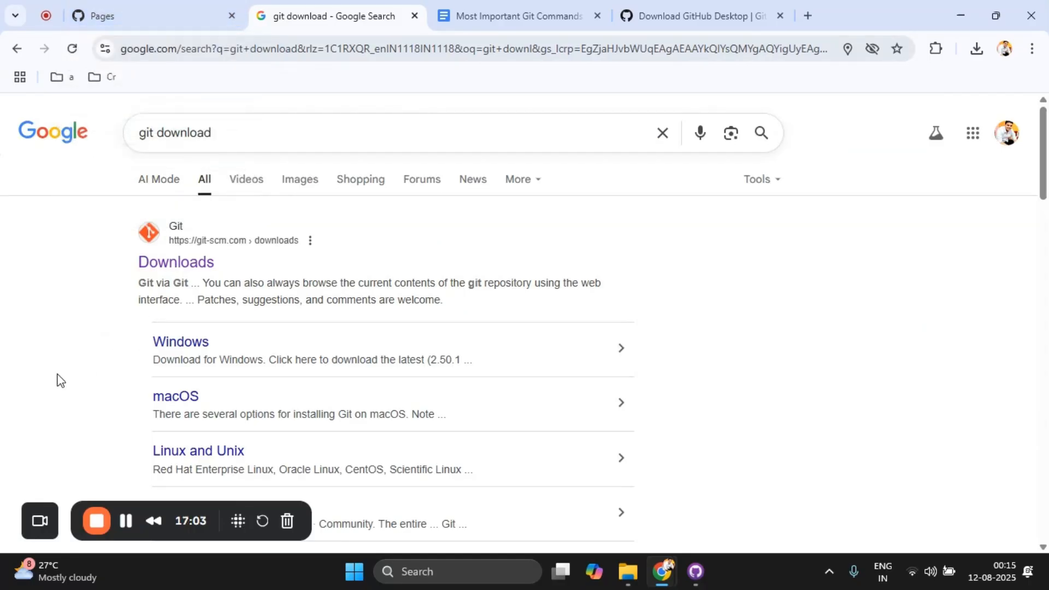
{"action": "left_click", "coordinate": [172, 271]}
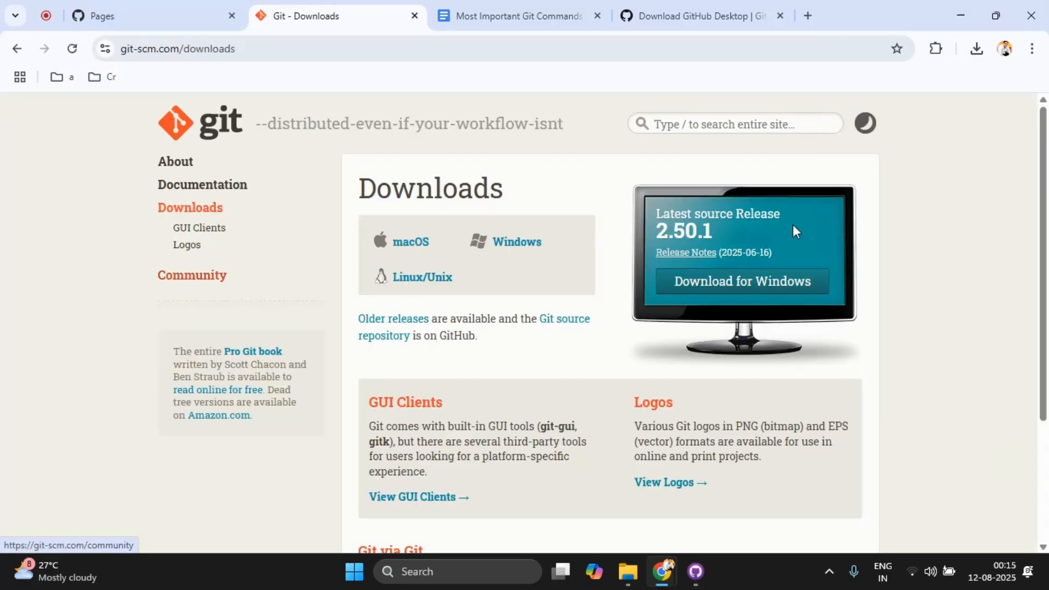
{"action": "left_click", "coordinate": [729, 270]}
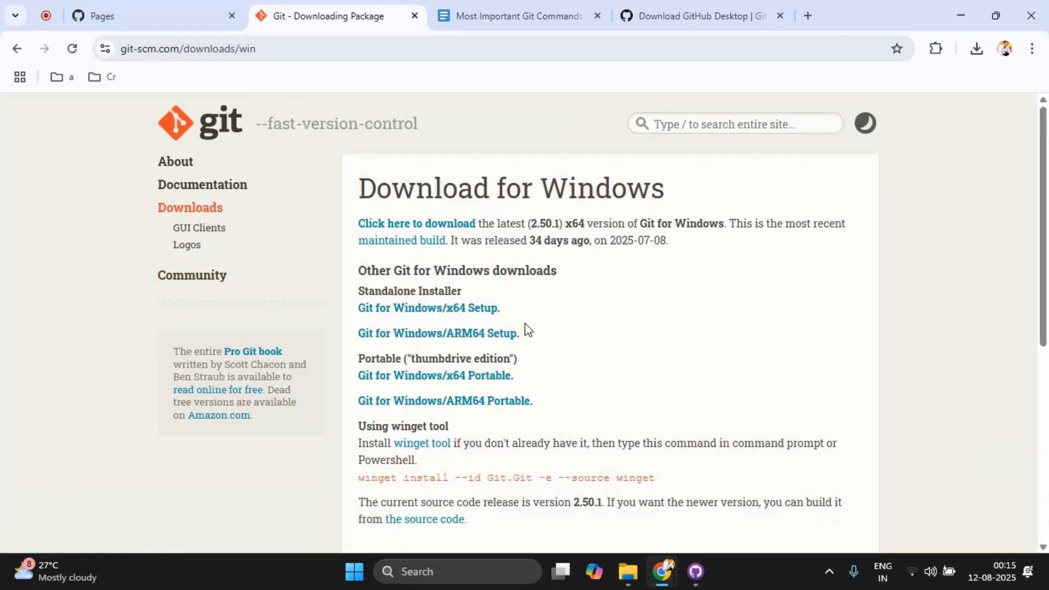
Step: Start downloading the latest x64 Git for Windows installer, cancel the download and close the Git page
{"action": "left_click", "coordinate": [428, 225]}
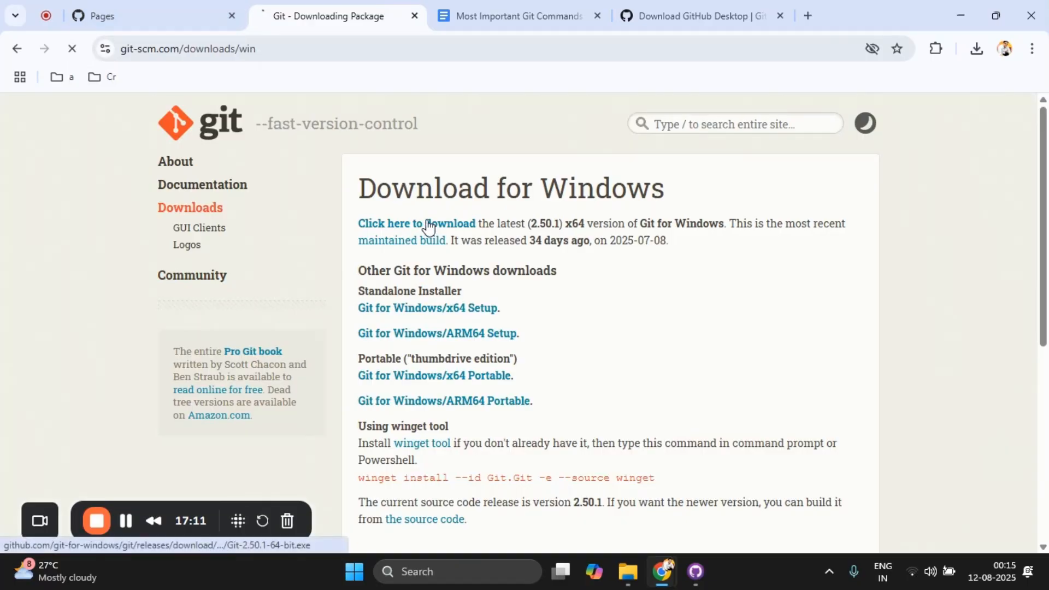
{"action": "left_click", "coordinate": [977, 59]}
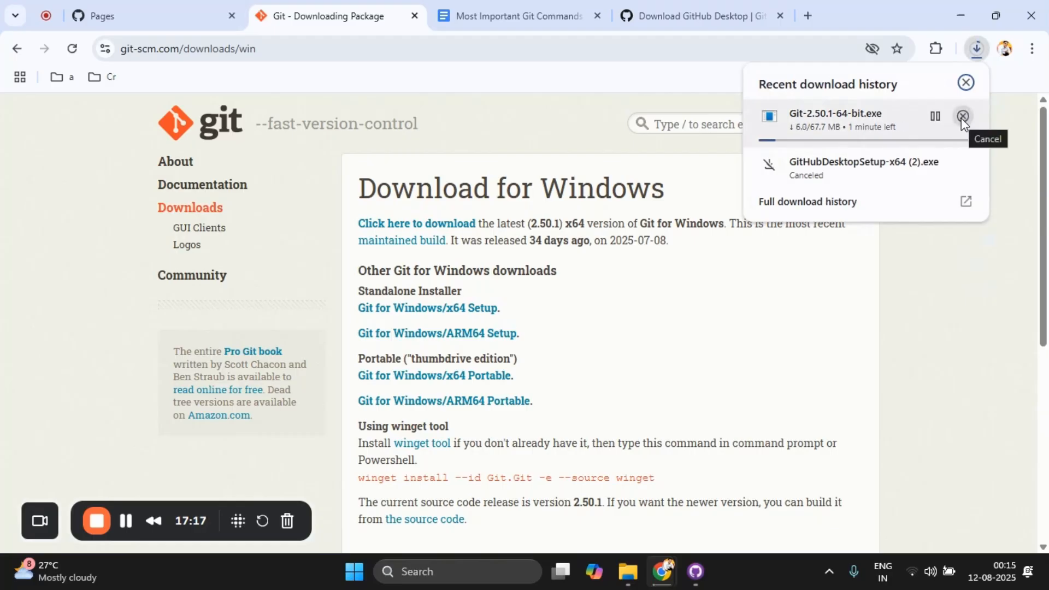
{"action": "left_click", "coordinate": [961, 117]}
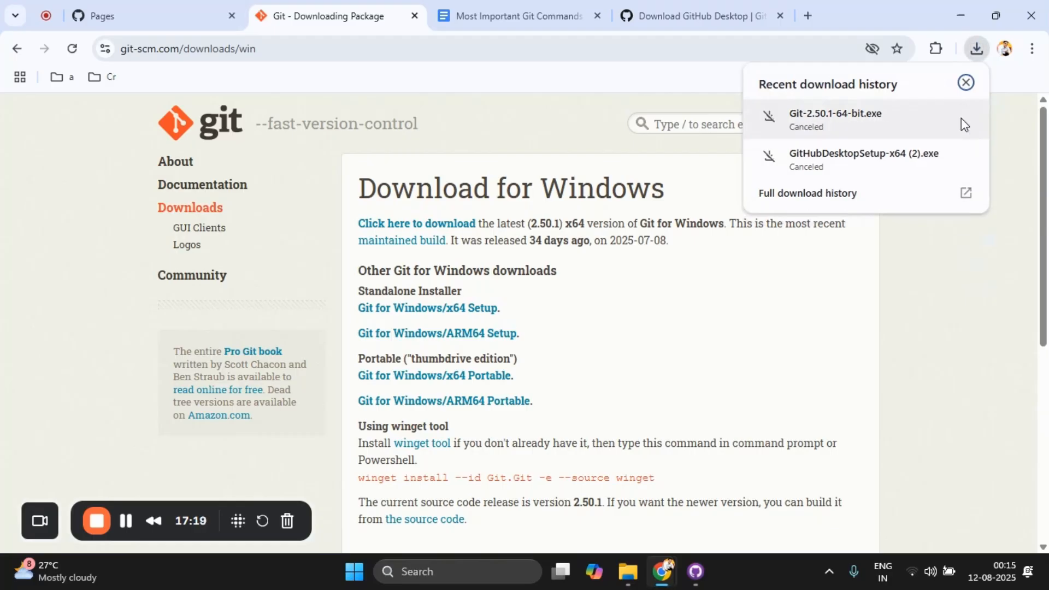
{"action": "left_click", "coordinate": [414, 16]}
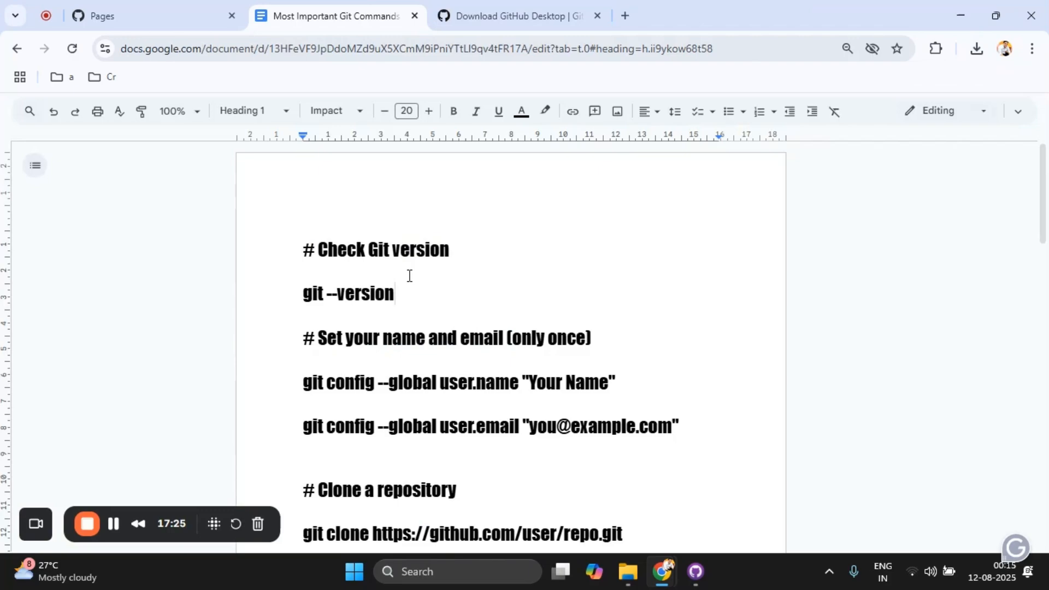
Step: Read through the Git commands document from the version check to git status, highlighting the git clone command
{"action": "key", "text": "Down"}
{"action": "key", "text": "Down"}
{"action": "key", "text": "Down"}
{"action": "key", "text": "Down"}
{"action": "key", "text": "Down"}
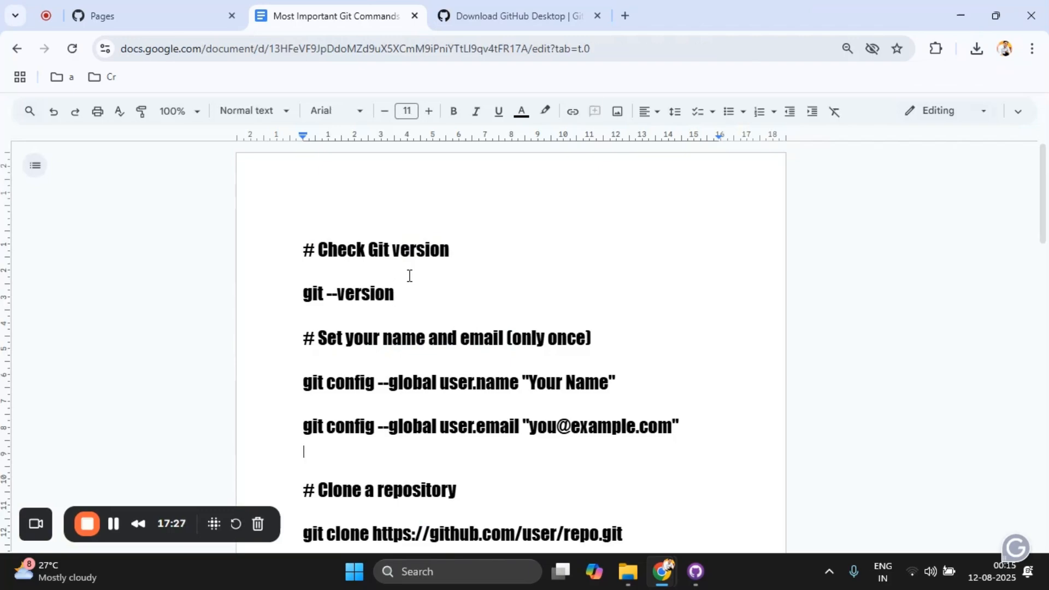
{"action": "key", "text": "Down"}
{"action": "key", "text": "Down"}
{"action": "key", "text": "Down"}
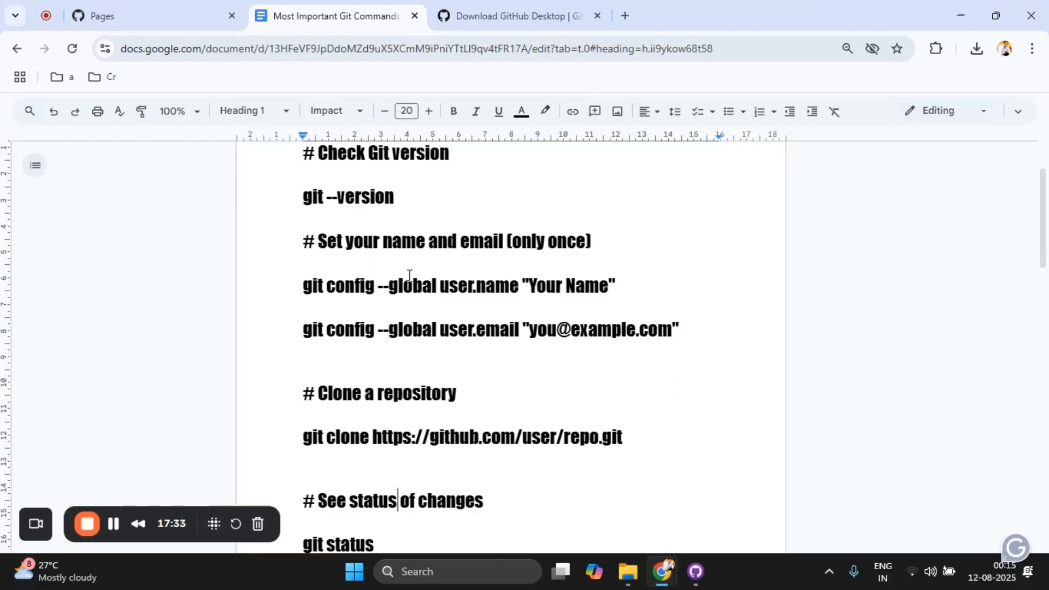
{"action": "key", "text": "Down"}
{"action": "scroll", "coordinate": [409, 274], "scroll_direction": "down", "scroll_amount": 1}
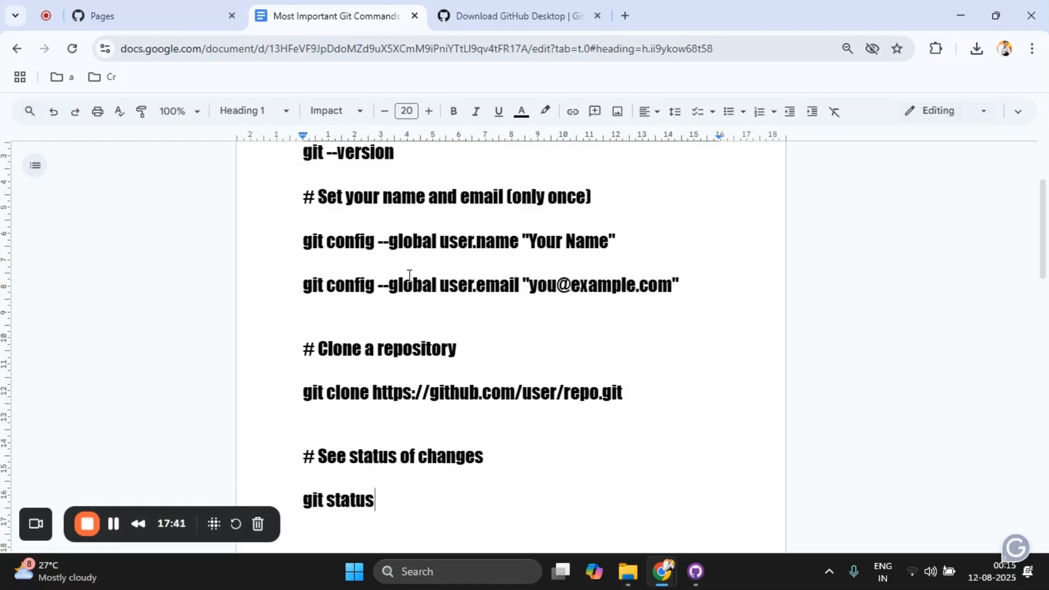
{"action": "key", "text": "Return"}
{"action": "triple_click", "coordinate": [329, 396]}
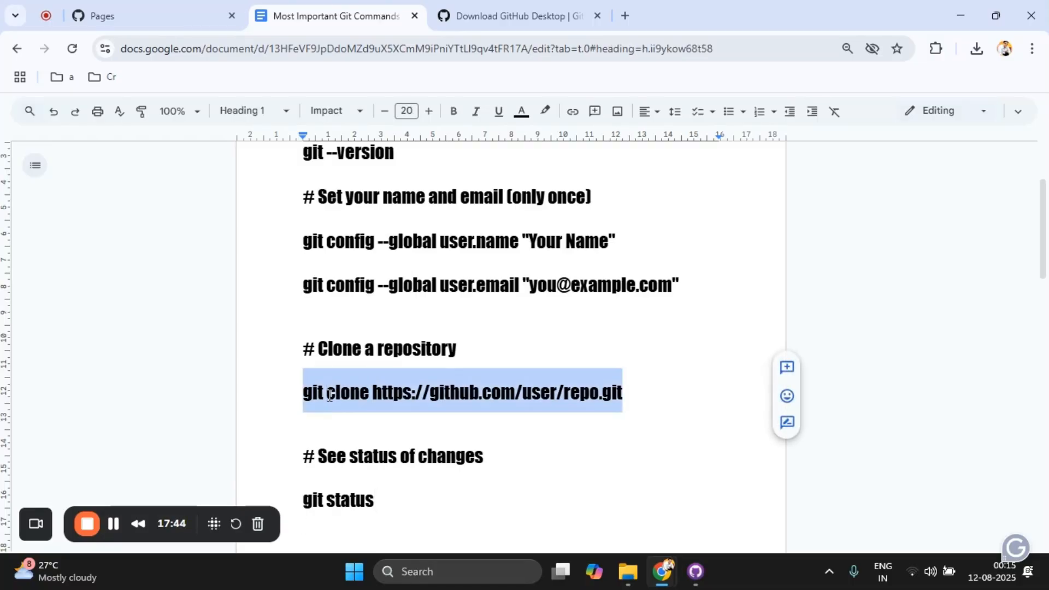
{"action": "left_click", "coordinate": [329, 395]}
Step: Copy the HTTPS clone URL of first-repository-1 from its repository page and return to the Git commands document
{"action": "left_click", "coordinate": [133, 11]}
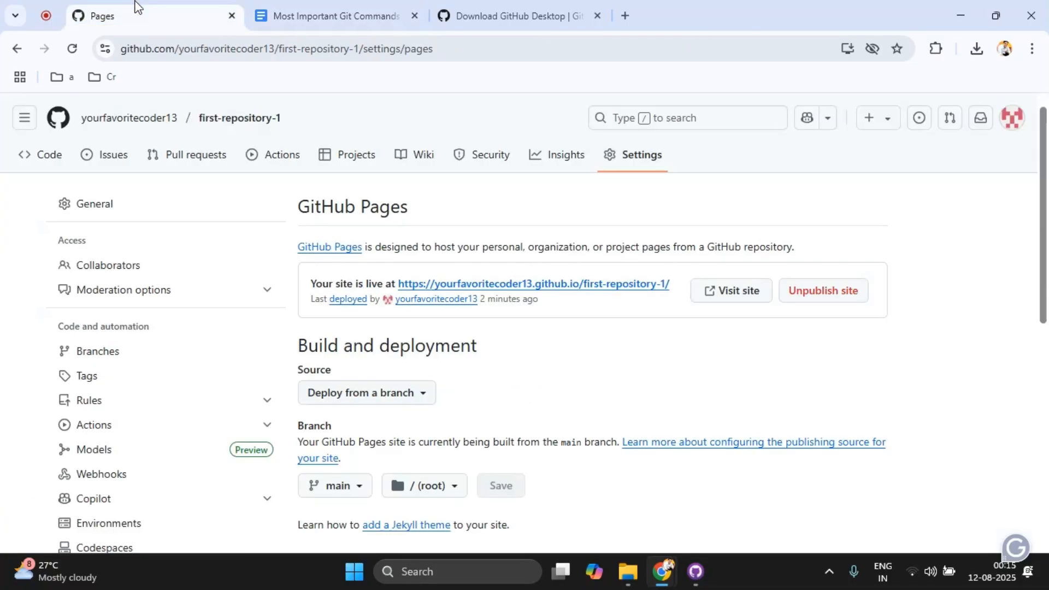
{"action": "left_click", "coordinate": [236, 127]}
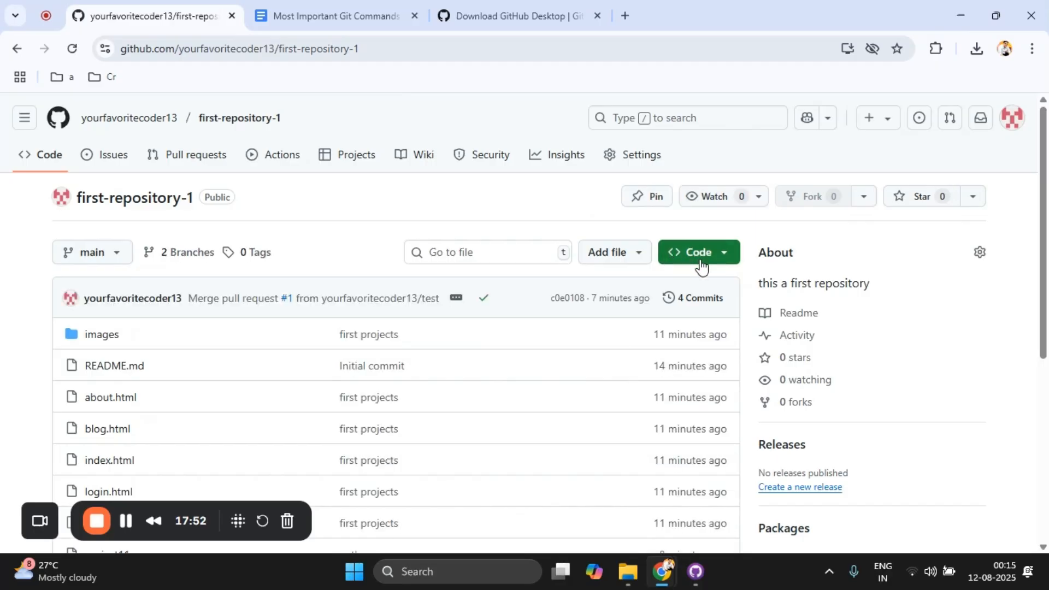
{"action": "left_click", "coordinate": [700, 260]}
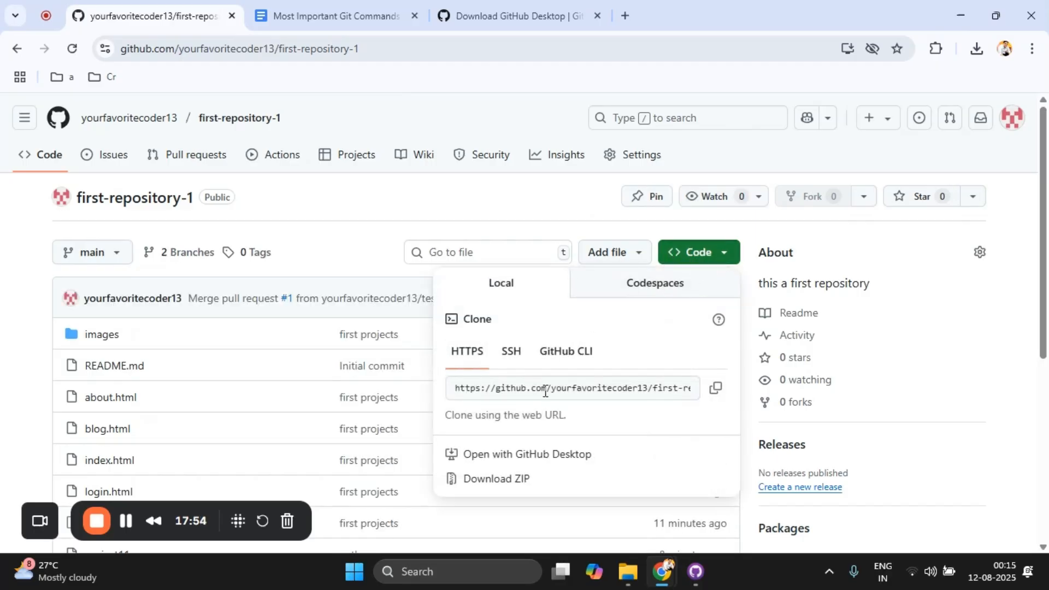
{"action": "left_click", "coordinate": [704, 389]}
{"action": "left_click", "coordinate": [499, 25]}
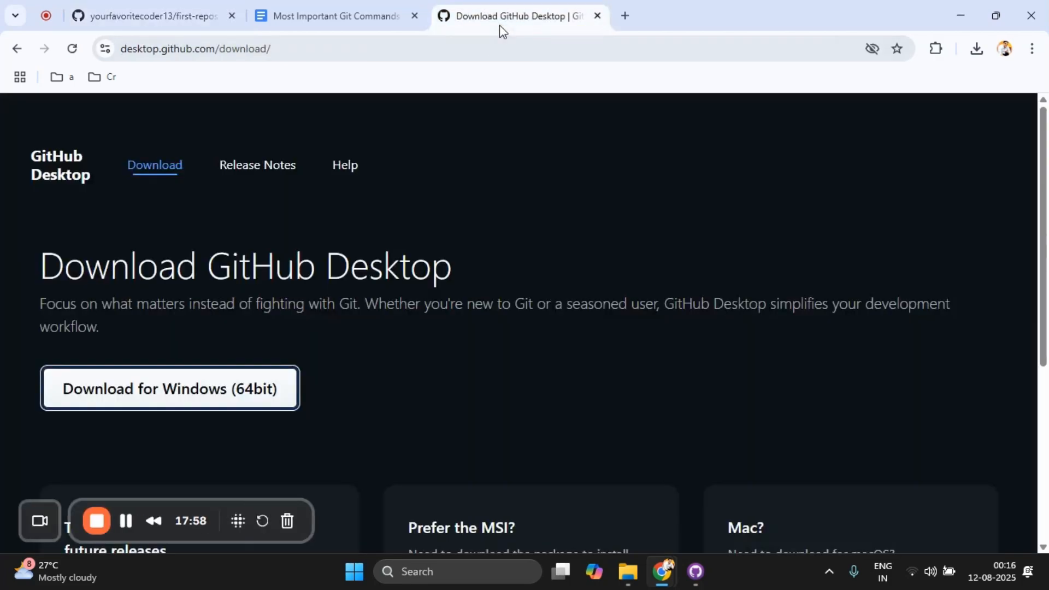
{"action": "left_click", "coordinate": [399, 6]}
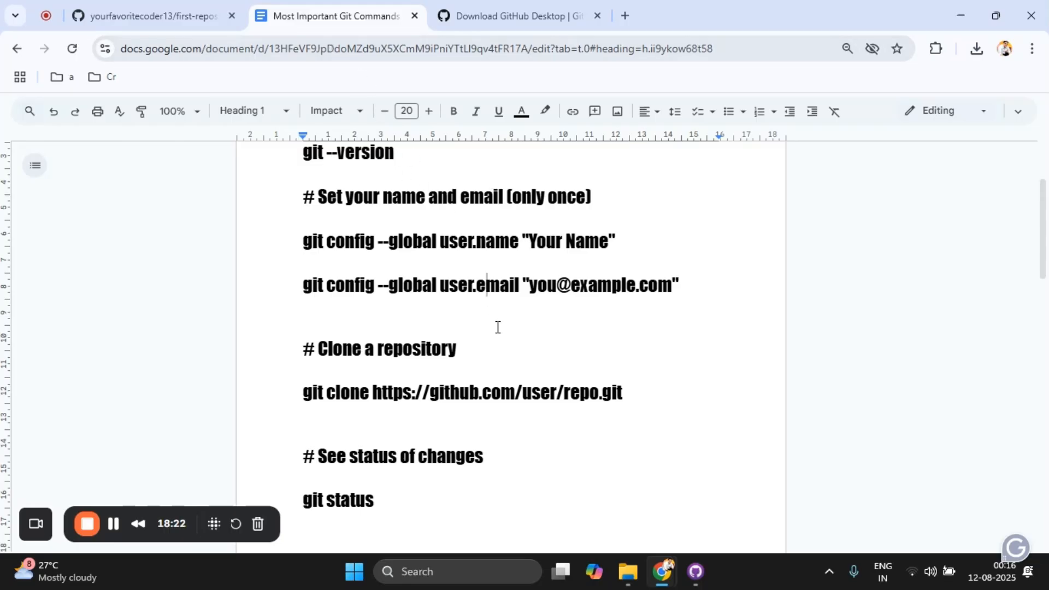
Step: Review the document's remaining Git commands for adding files, committing with a message, pushing and pulling
{"action": "mouse_move", "coordinate": [801, 377]}
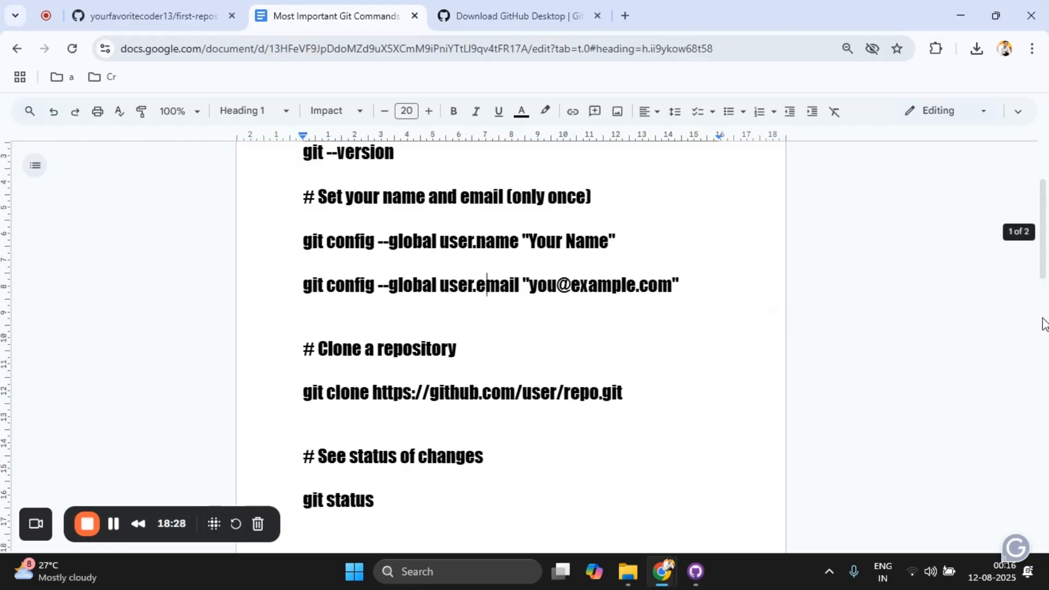
{"action": "scroll", "coordinate": [1045, 238], "scroll_direction": "down", "scroll_amount": 2}
{"action": "left_click_drag", "start_coordinate": [1046, 238], "coordinate": [1040, 273]}
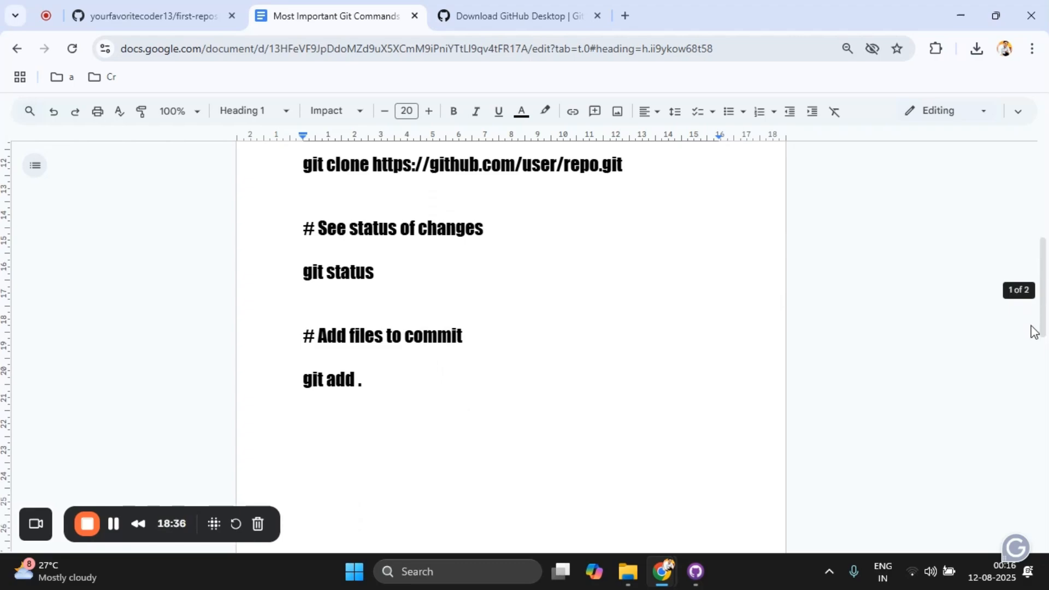
{"action": "key", "text": "shift+Right"}
{"action": "key", "text": "shift+End"}
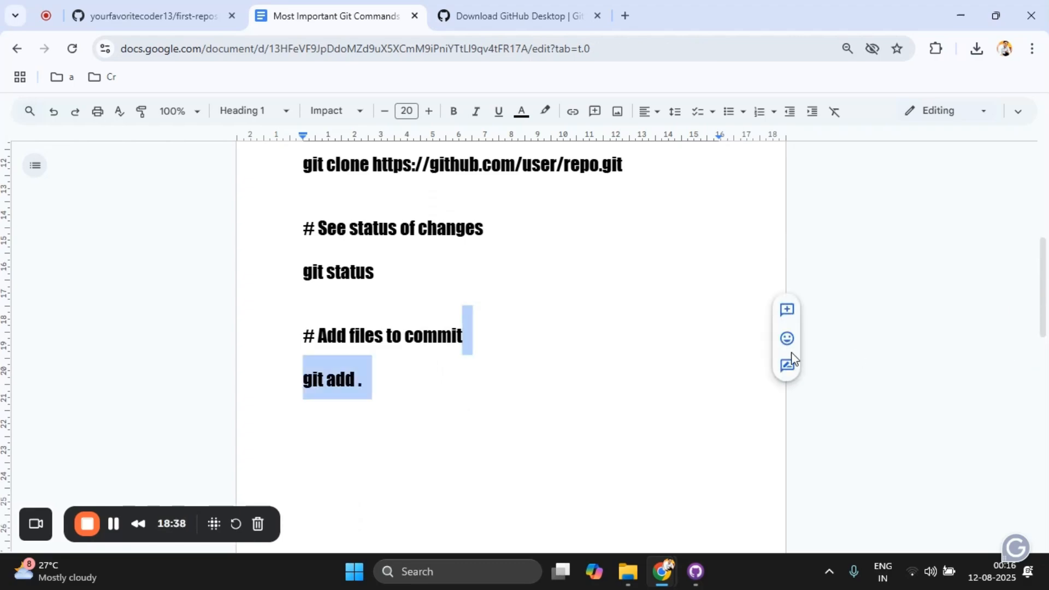
{"action": "key", "text": "ctrl+End"}
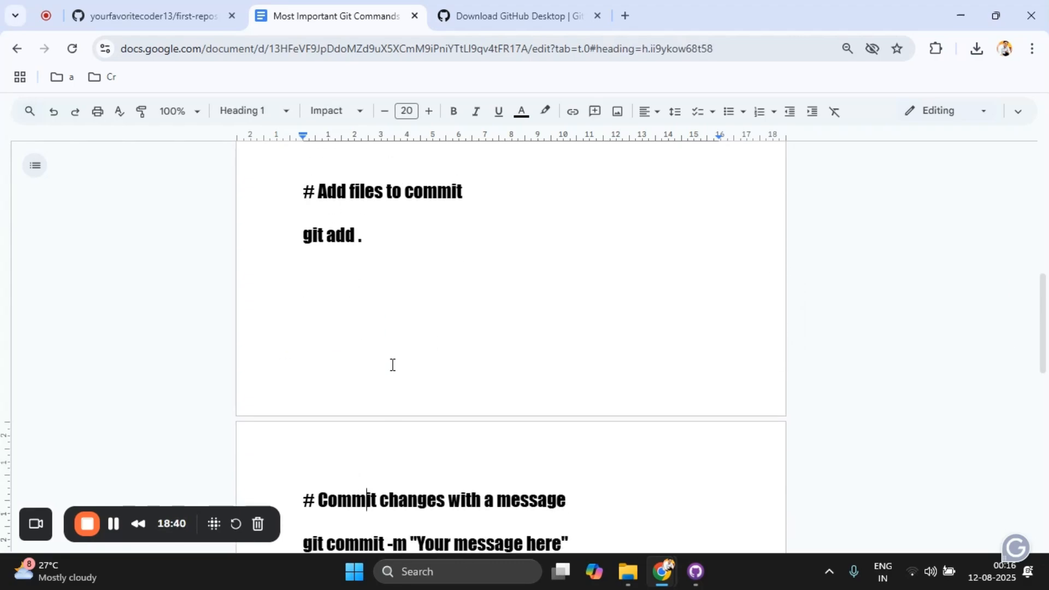
{"action": "key", "text": "ctrl+v"}
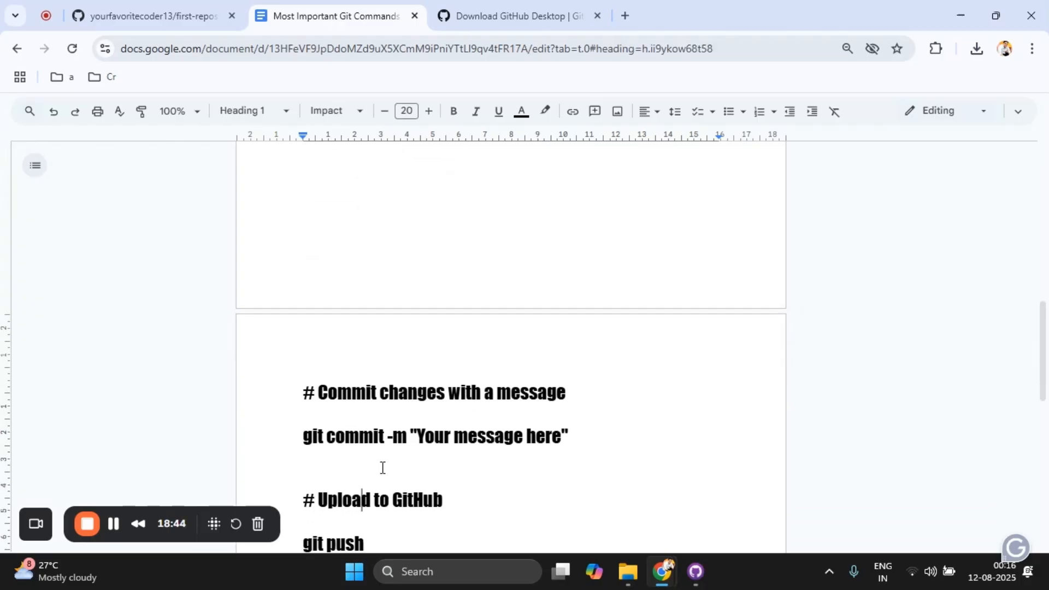
{"action": "key", "text": "Up"}
{"action": "key", "text": "Left"}
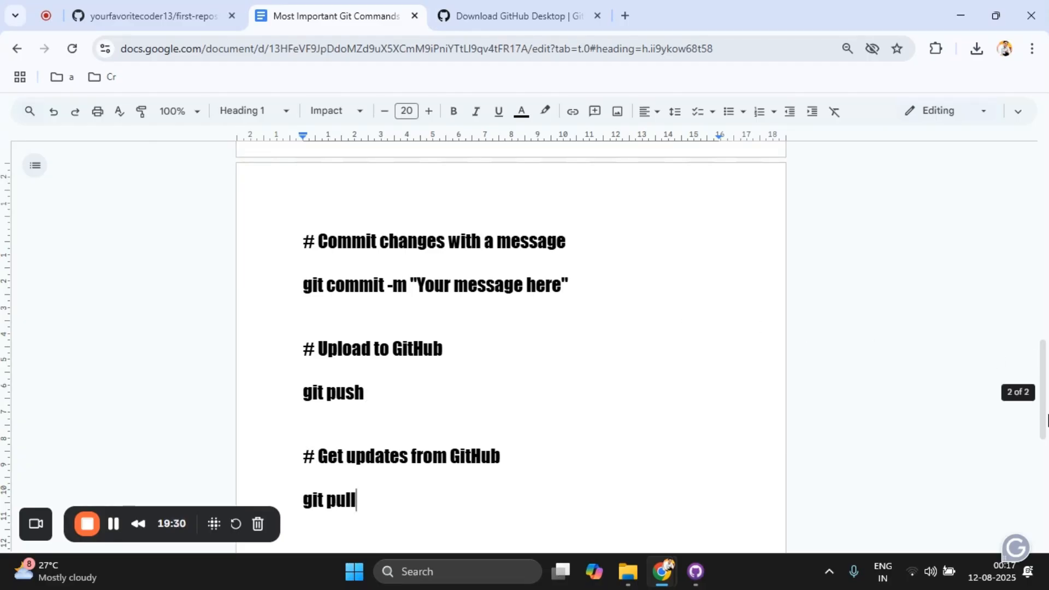
{"action": "mouse_move", "coordinate": [1044, 394]}
{"action": "left_mouse_down"}
{"action": "mouse_move", "coordinate": [1044, 505]}
{"action": "mouse_move", "coordinate": [1045, 184]}
{"action": "mouse_move", "coordinate": [1044, 482]}
{"action": "left_mouse_up"}
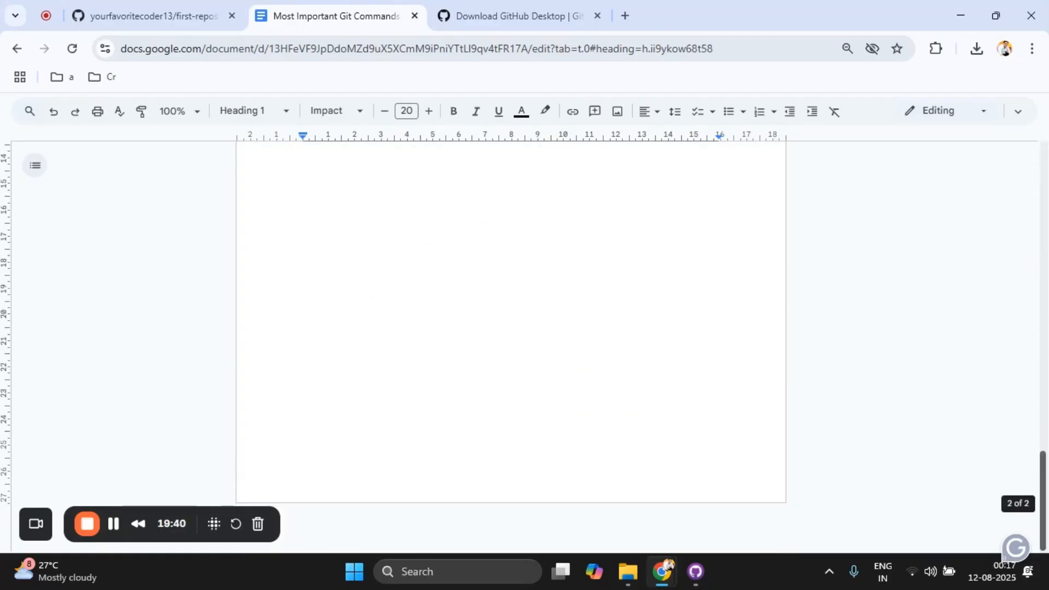
{"action": "left_click_drag", "start_coordinate": [1046, 518], "coordinate": [1046, 254]}
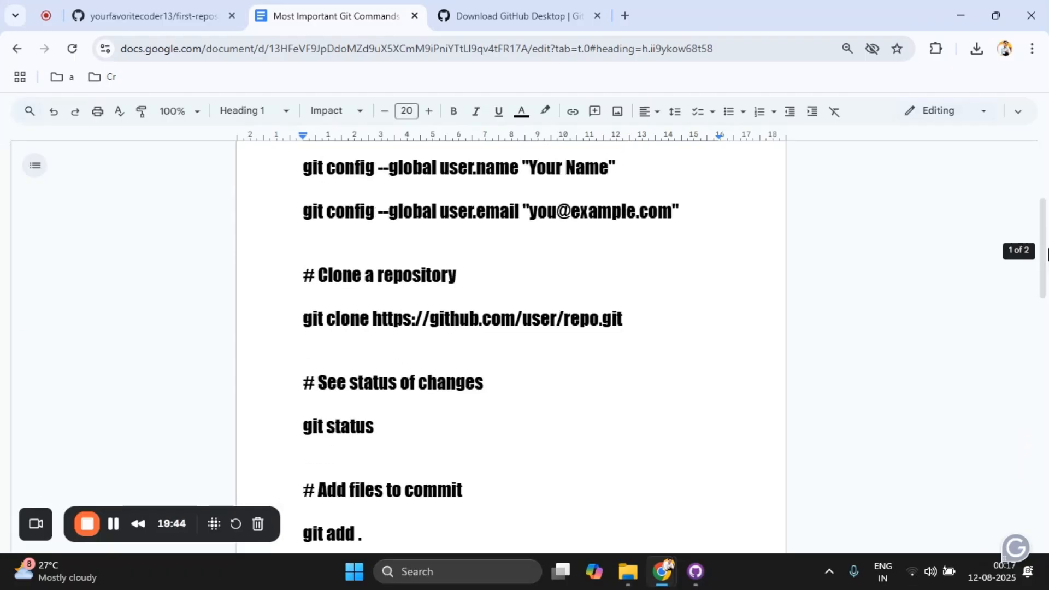